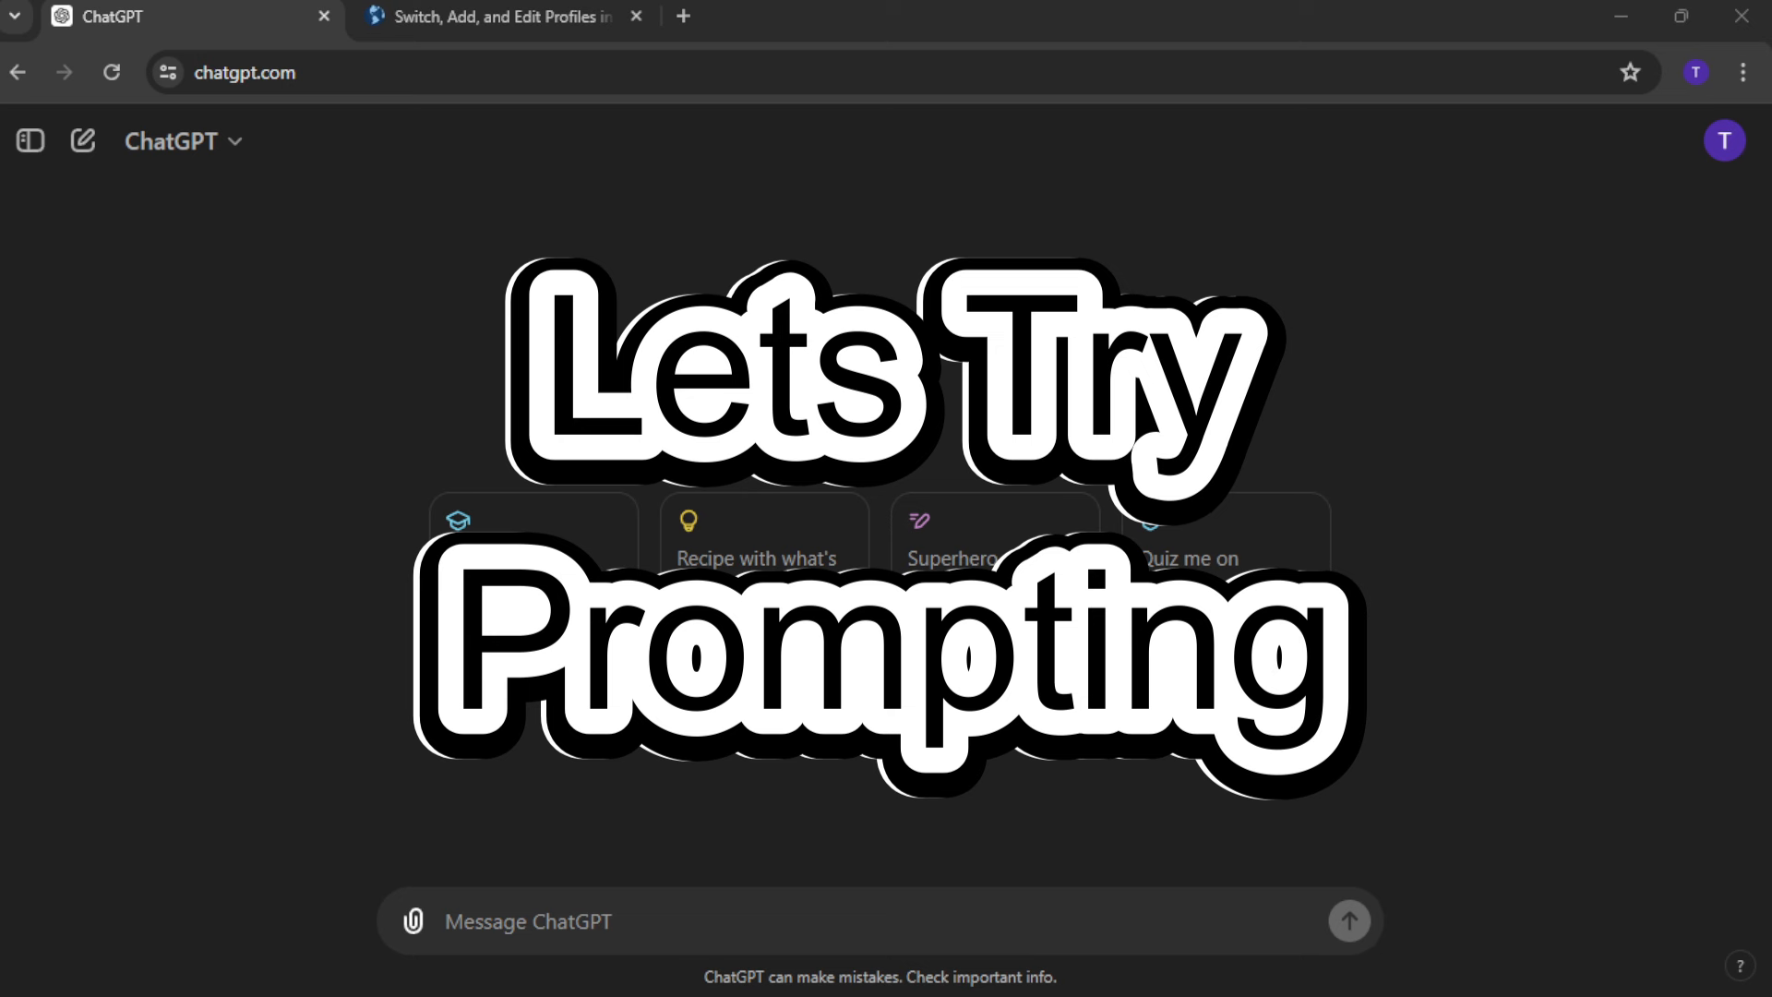
- Ask ChatGPT "Tell me about the benefits of electric vehicles"
{"action": "type", "text": "Tell me about the benefits of"}
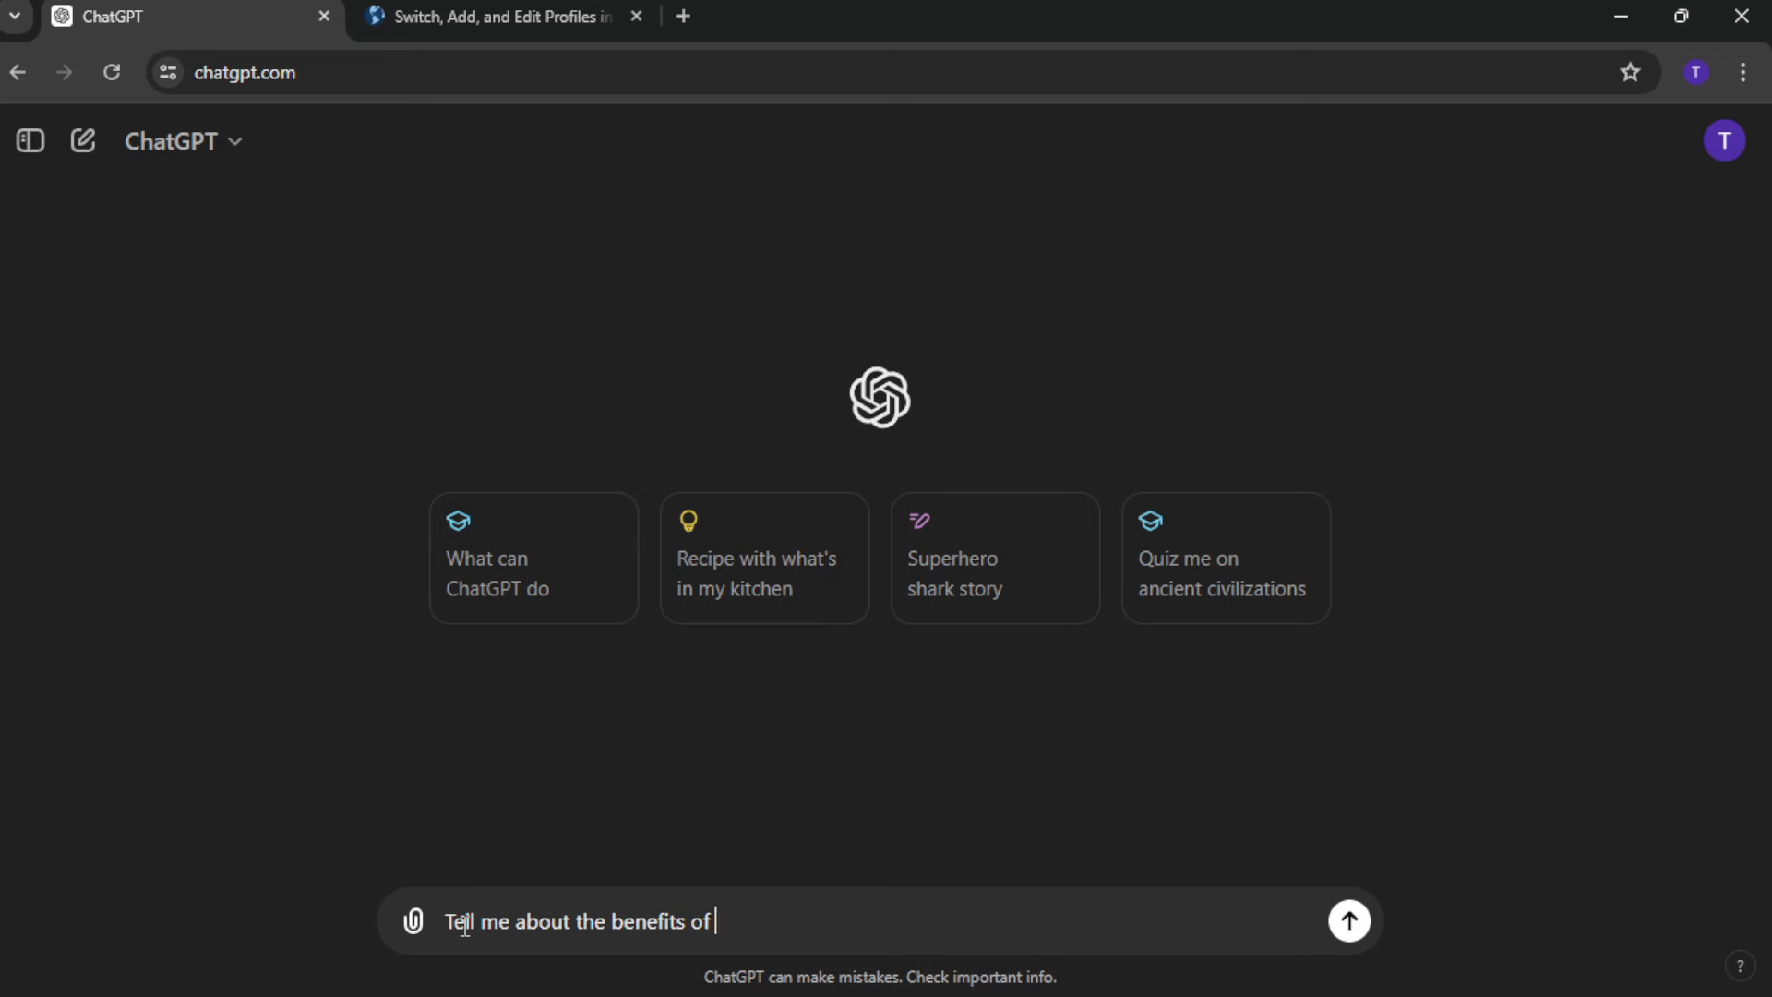
{"action": "type", "text": " electric vehicles"}
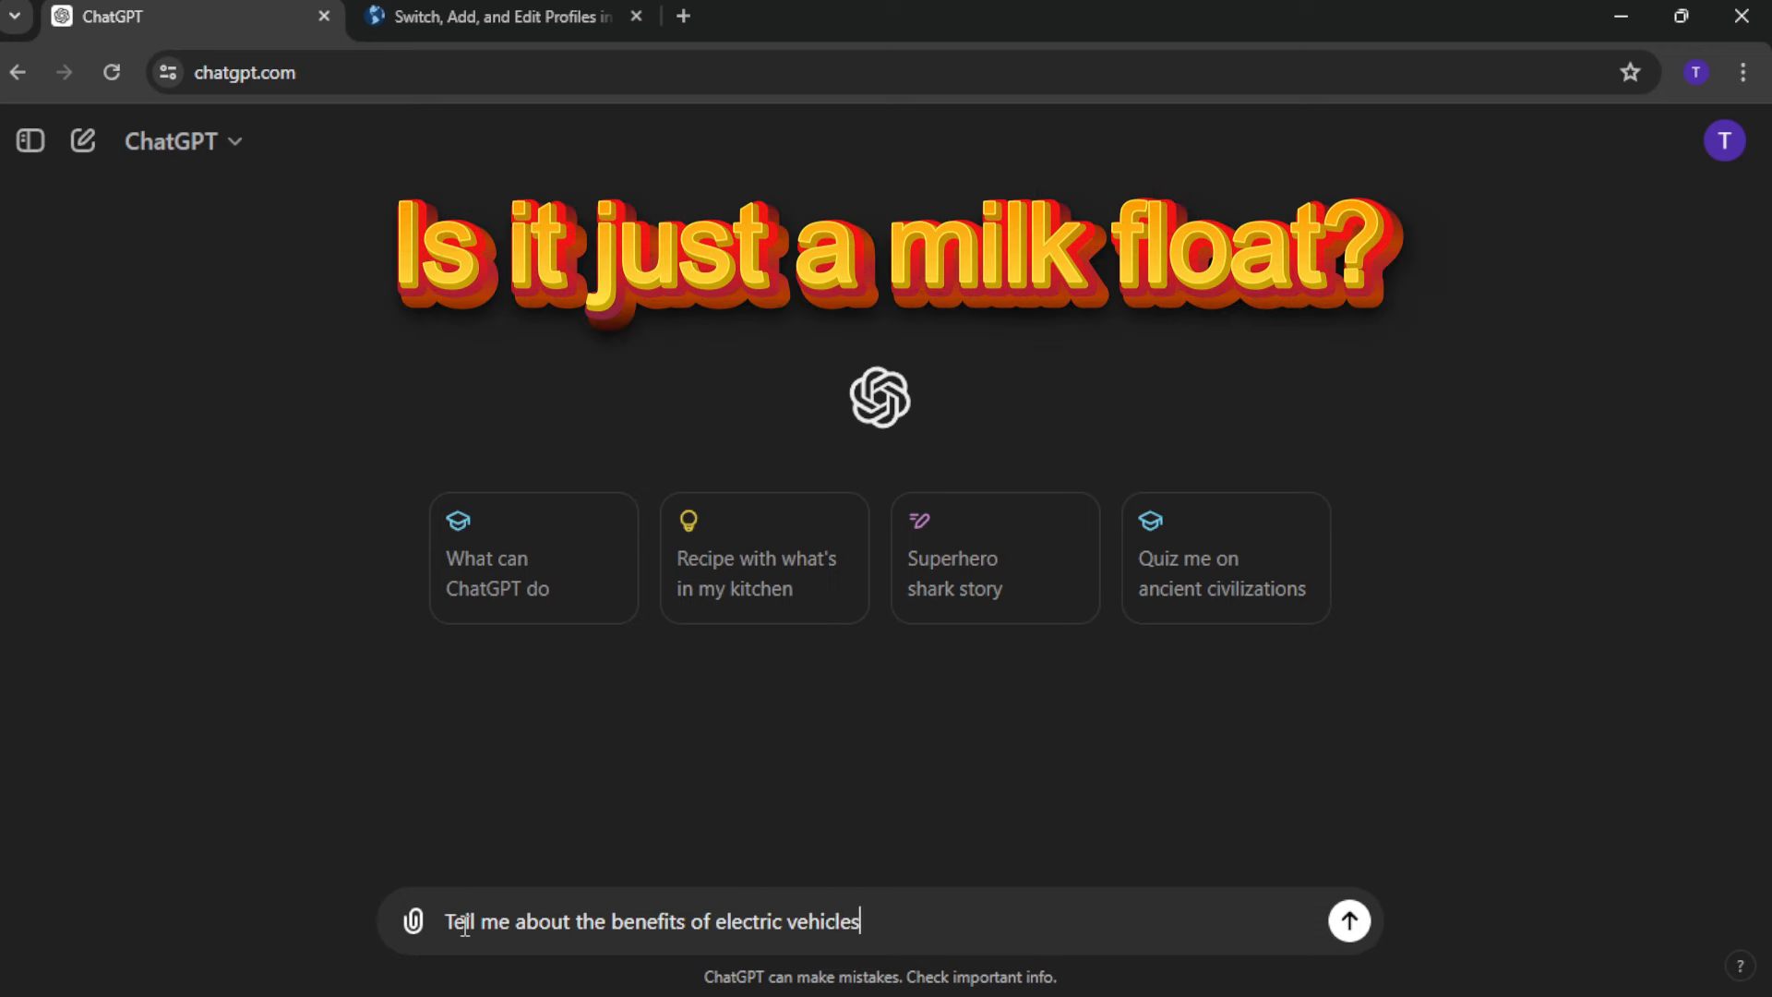
{"action": "key", "text": "Return"}
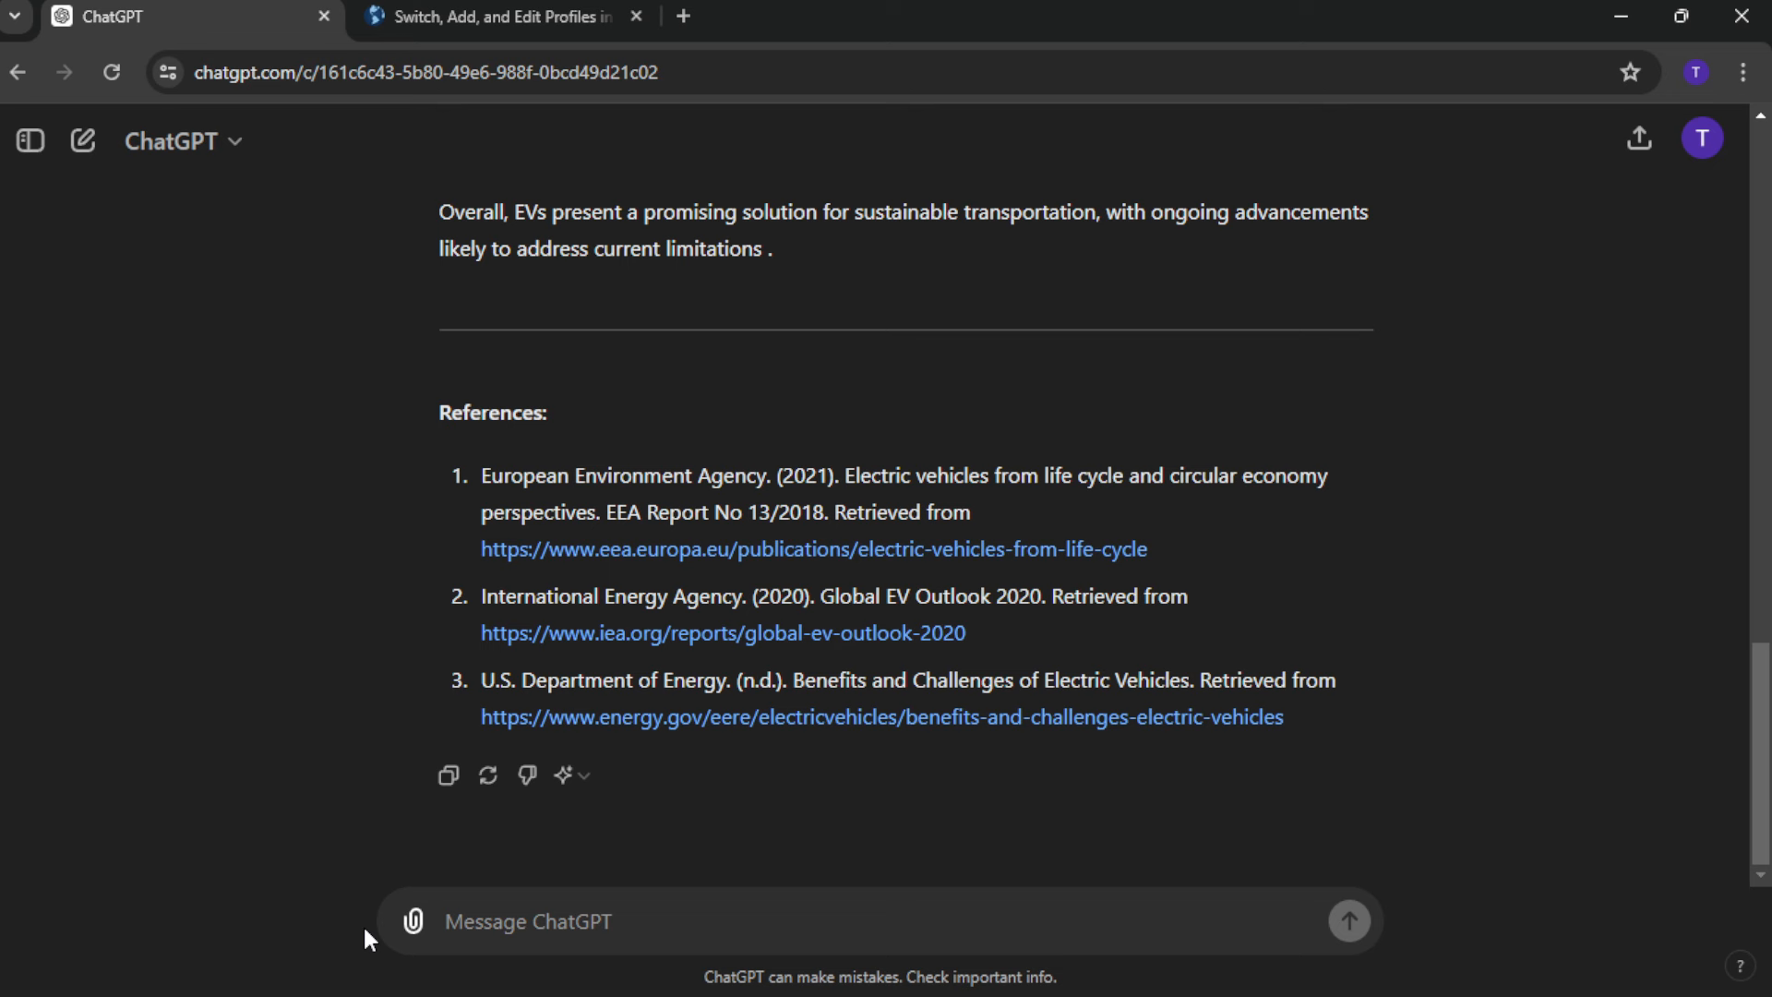
- Ask ChatGPT to act as a copywriter and write a 500 word blog about electric vehicles
{"action": "type", "text": "Act"}
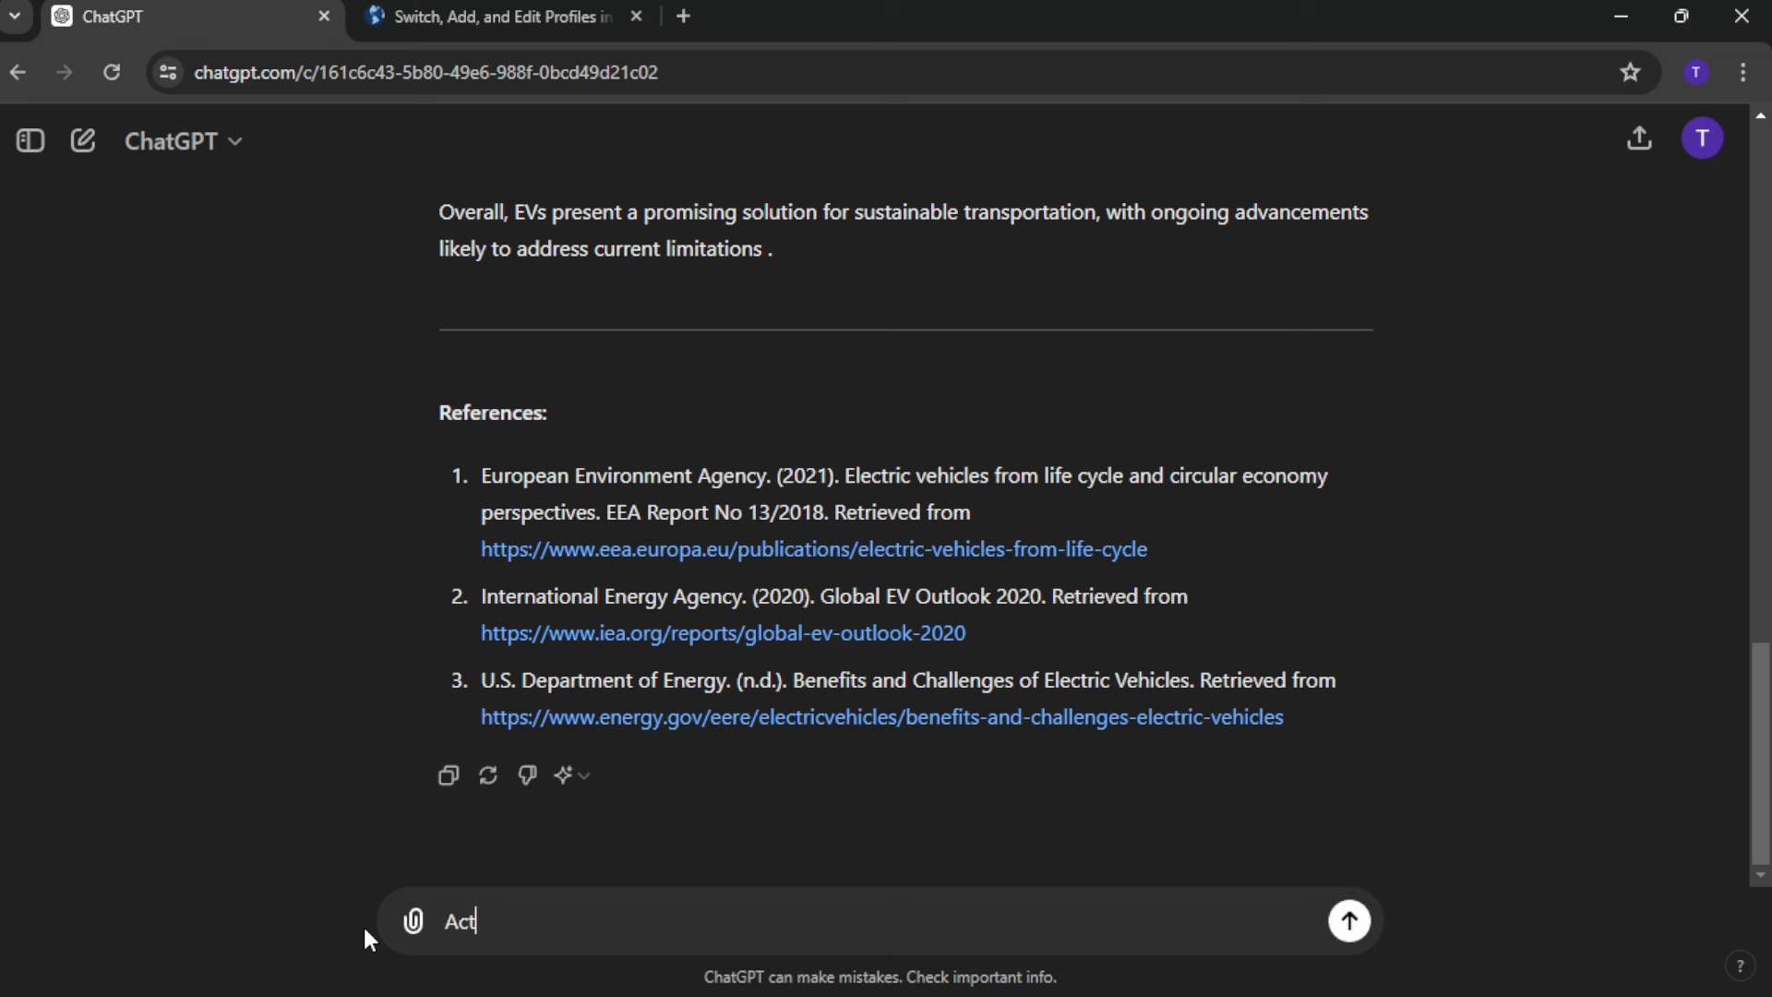
{"action": "type", "text": " as a co"}
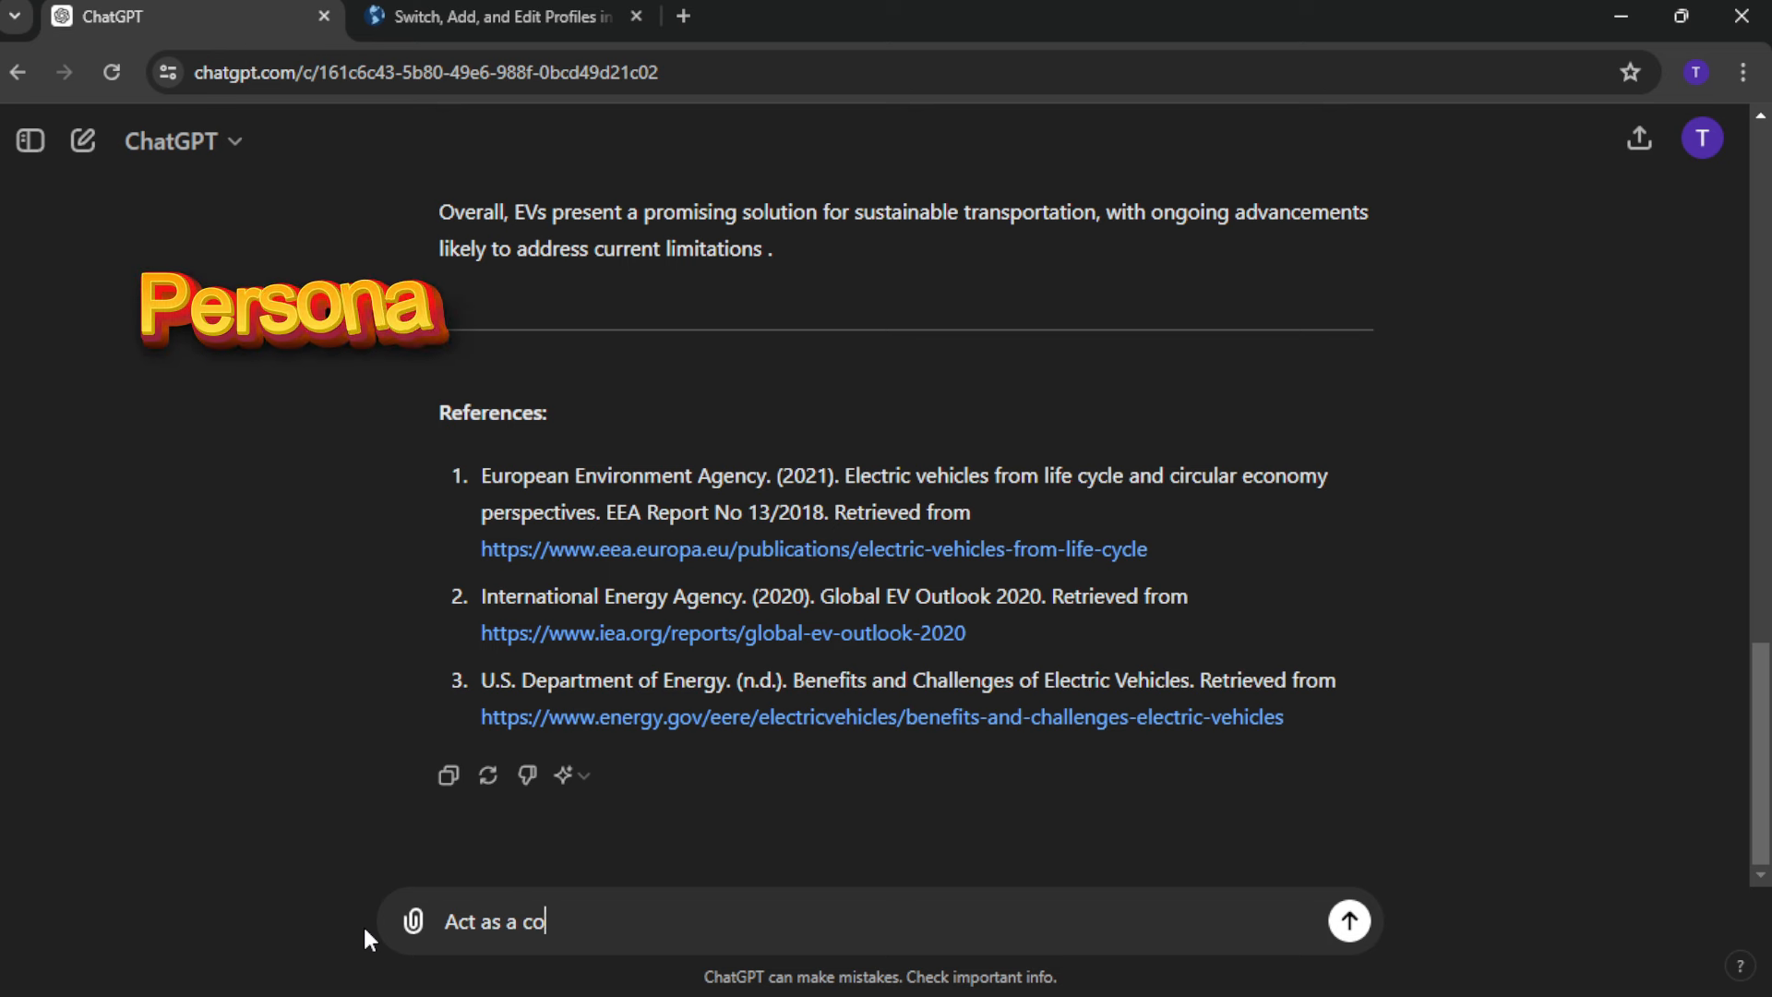
{"action": "type", "text": "pryw"}
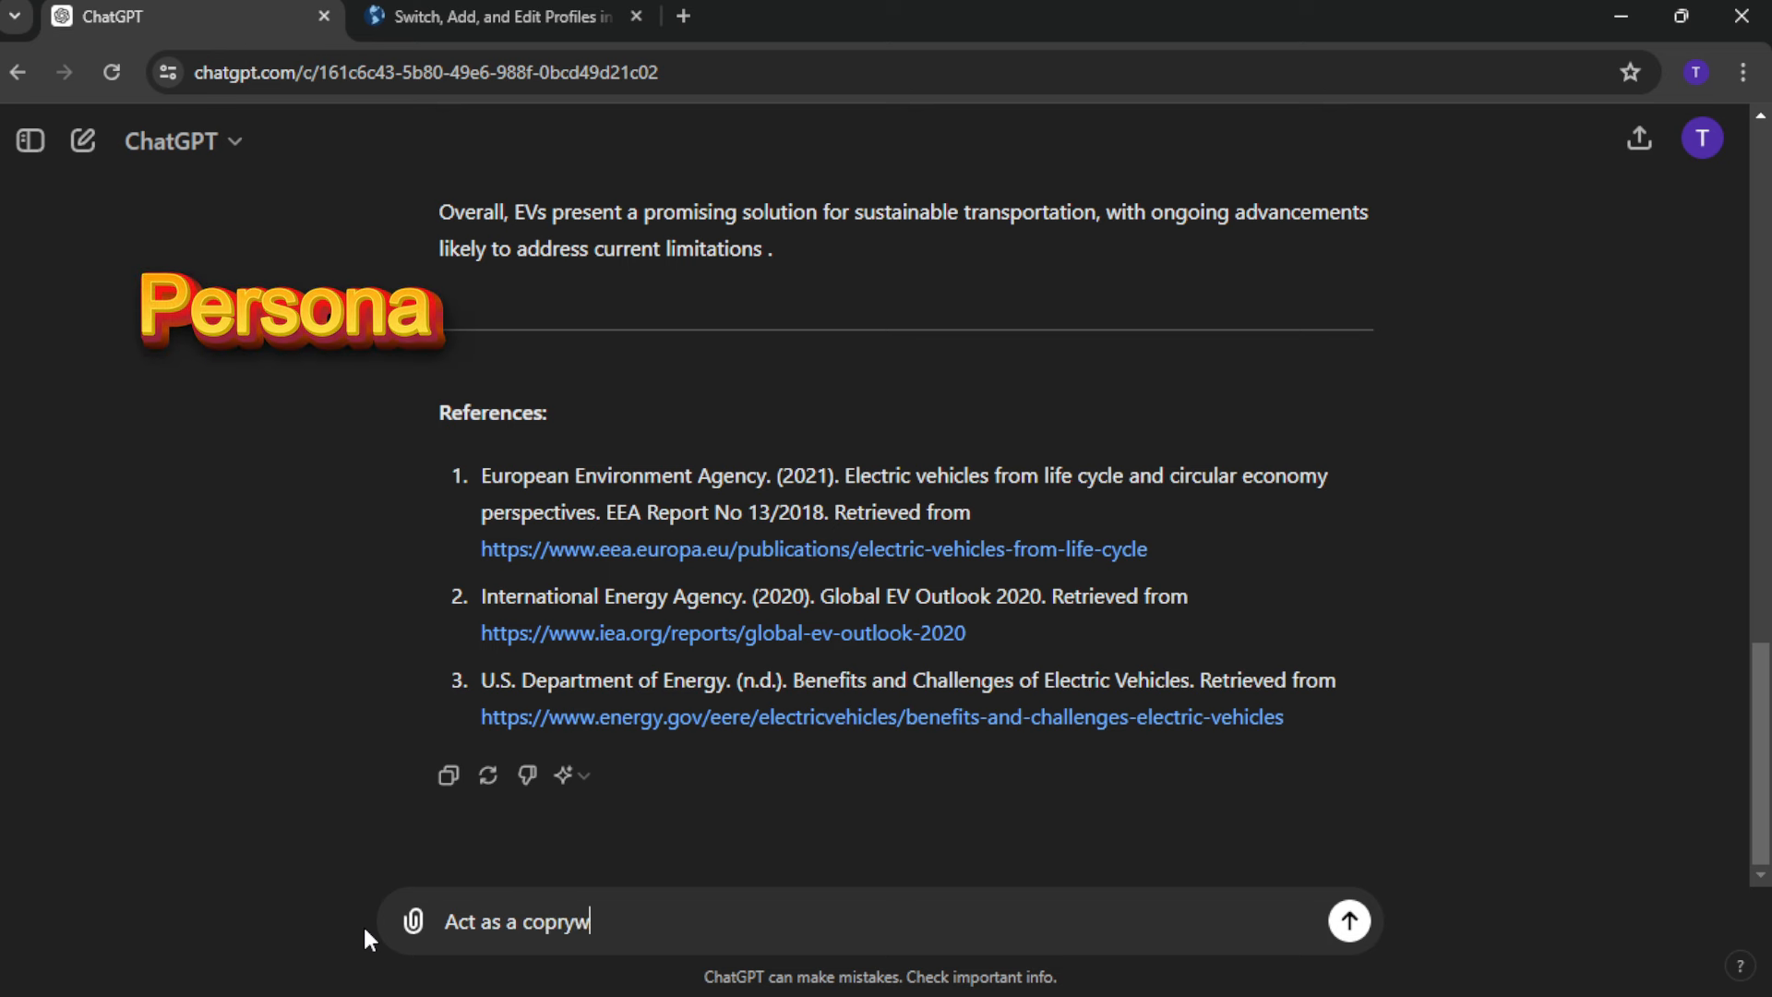
{"action": "type", "text": "riter and"}
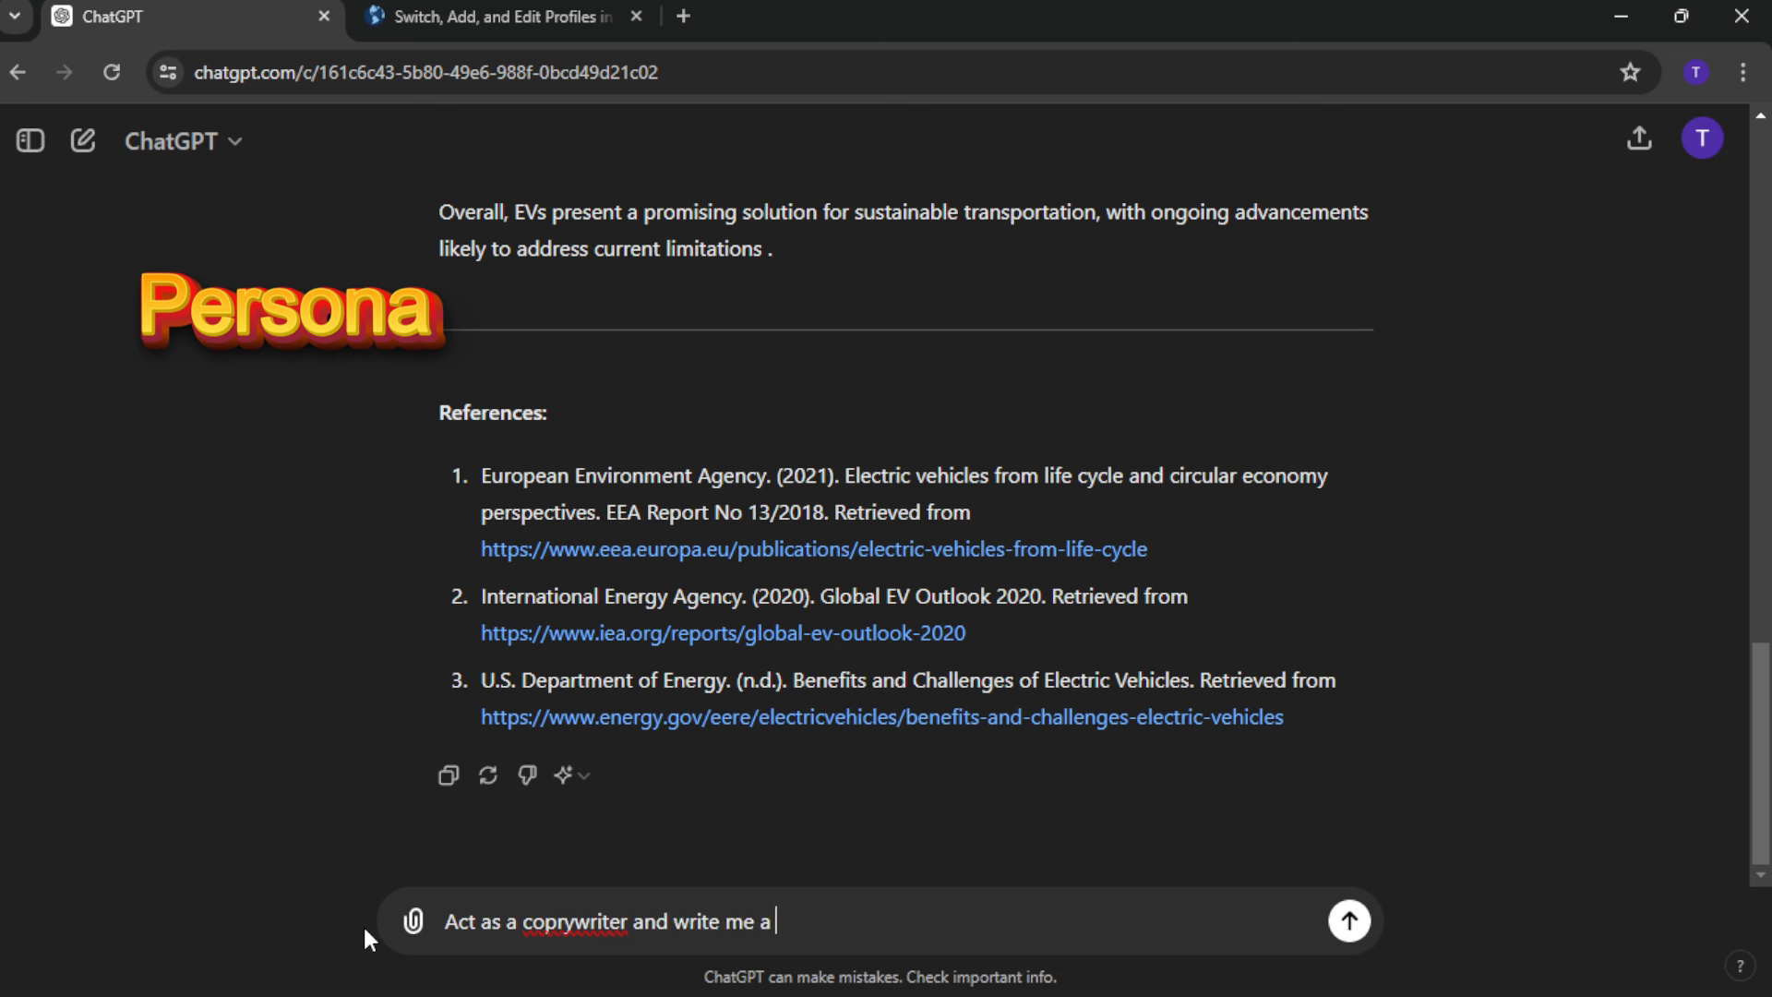
{"action": "type", "text": "write me a 500 word blog about"}
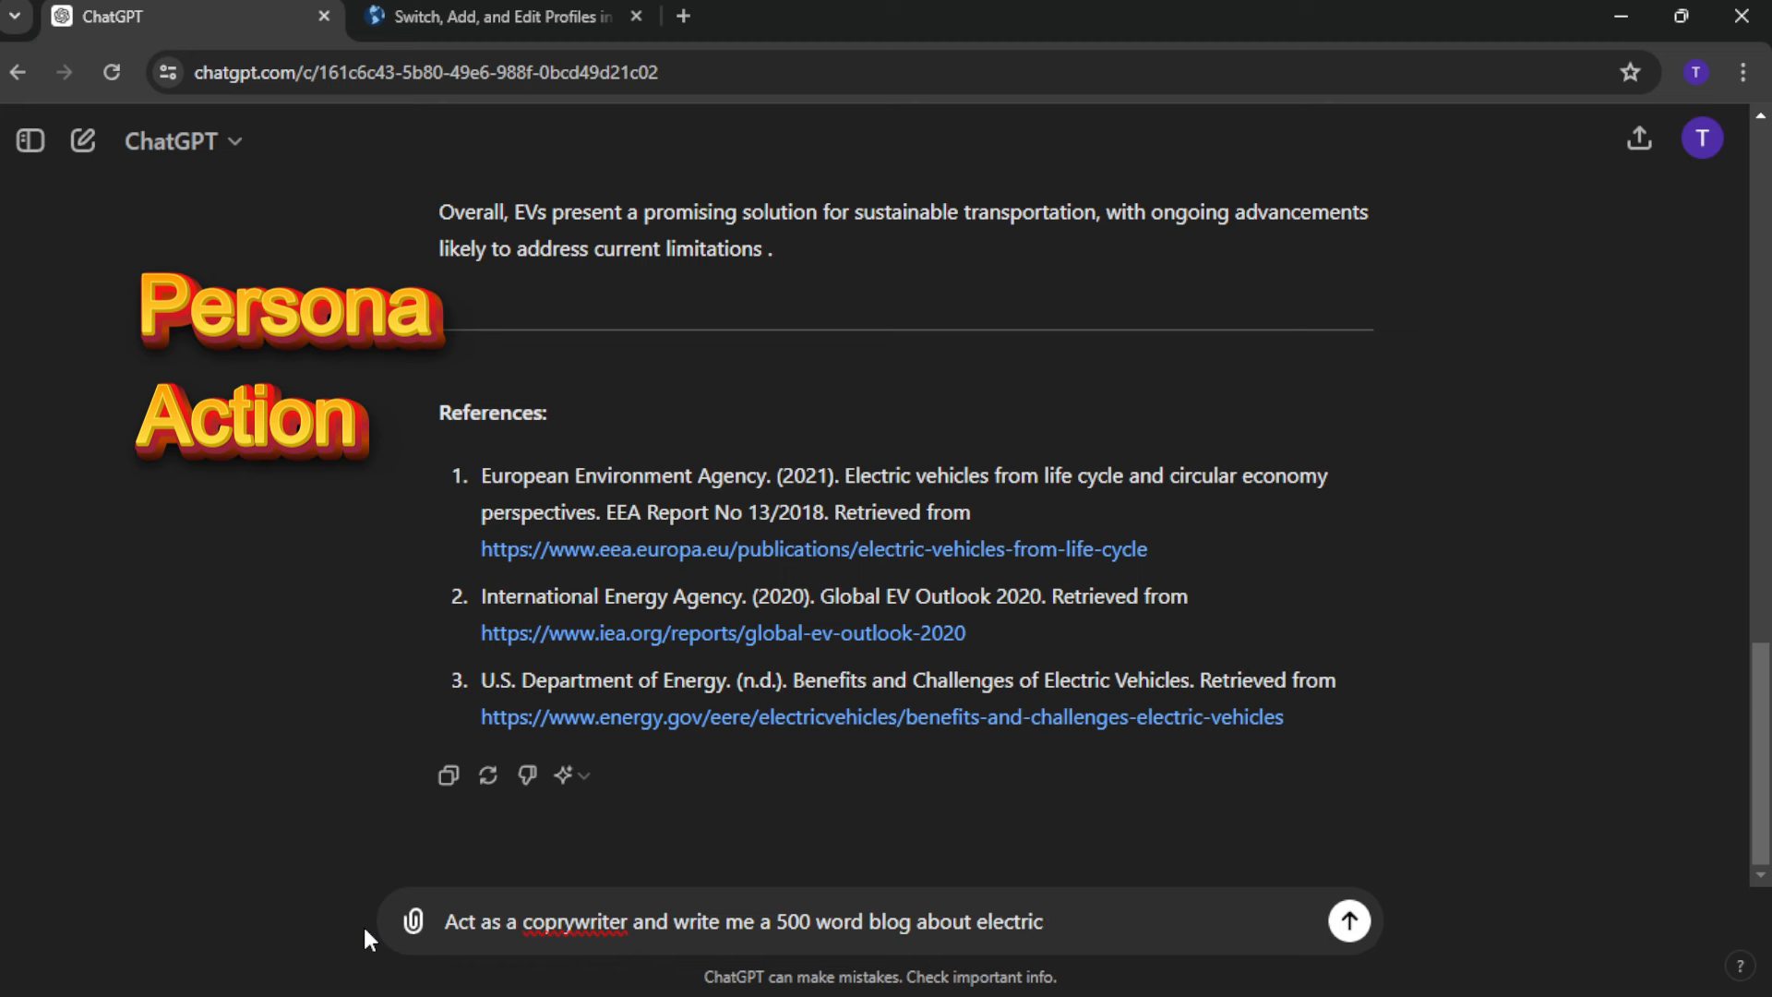
{"action": "type", "text": "electric vehicles"}
{"action": "key", "text": "Return"}
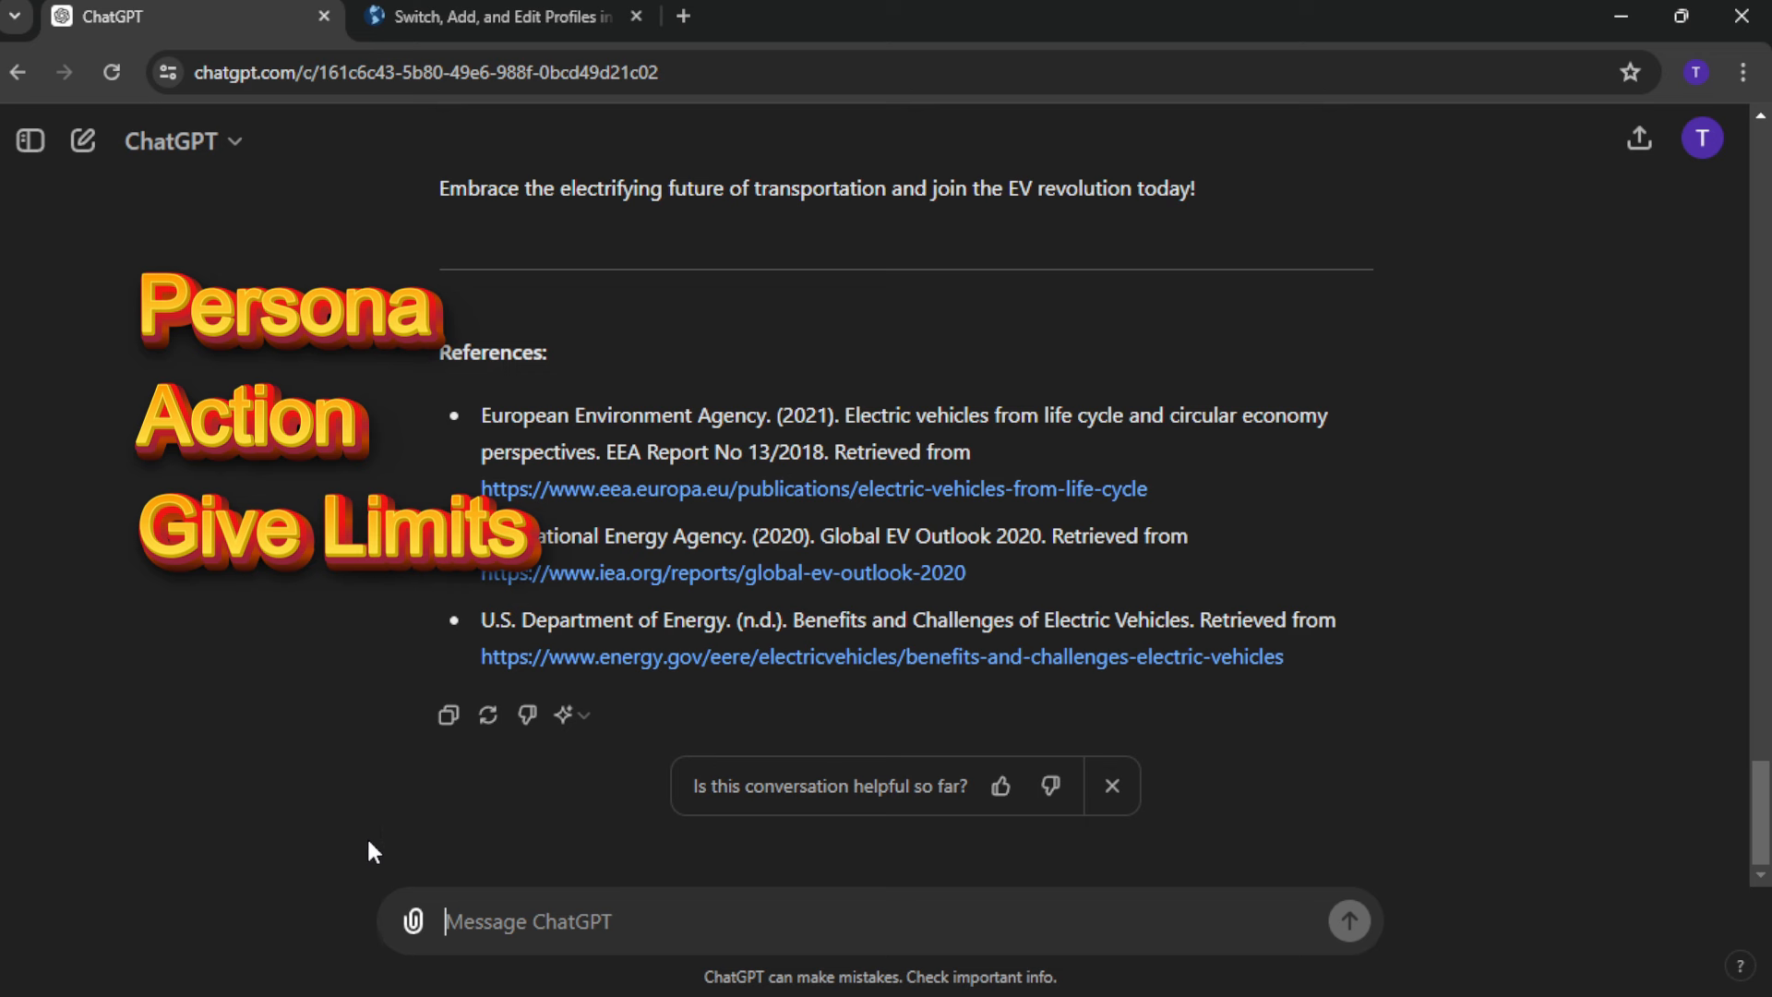
- Request a version of the blog for a 10 year old, limited to only 200 words
{"action": "type", "text": "now "}
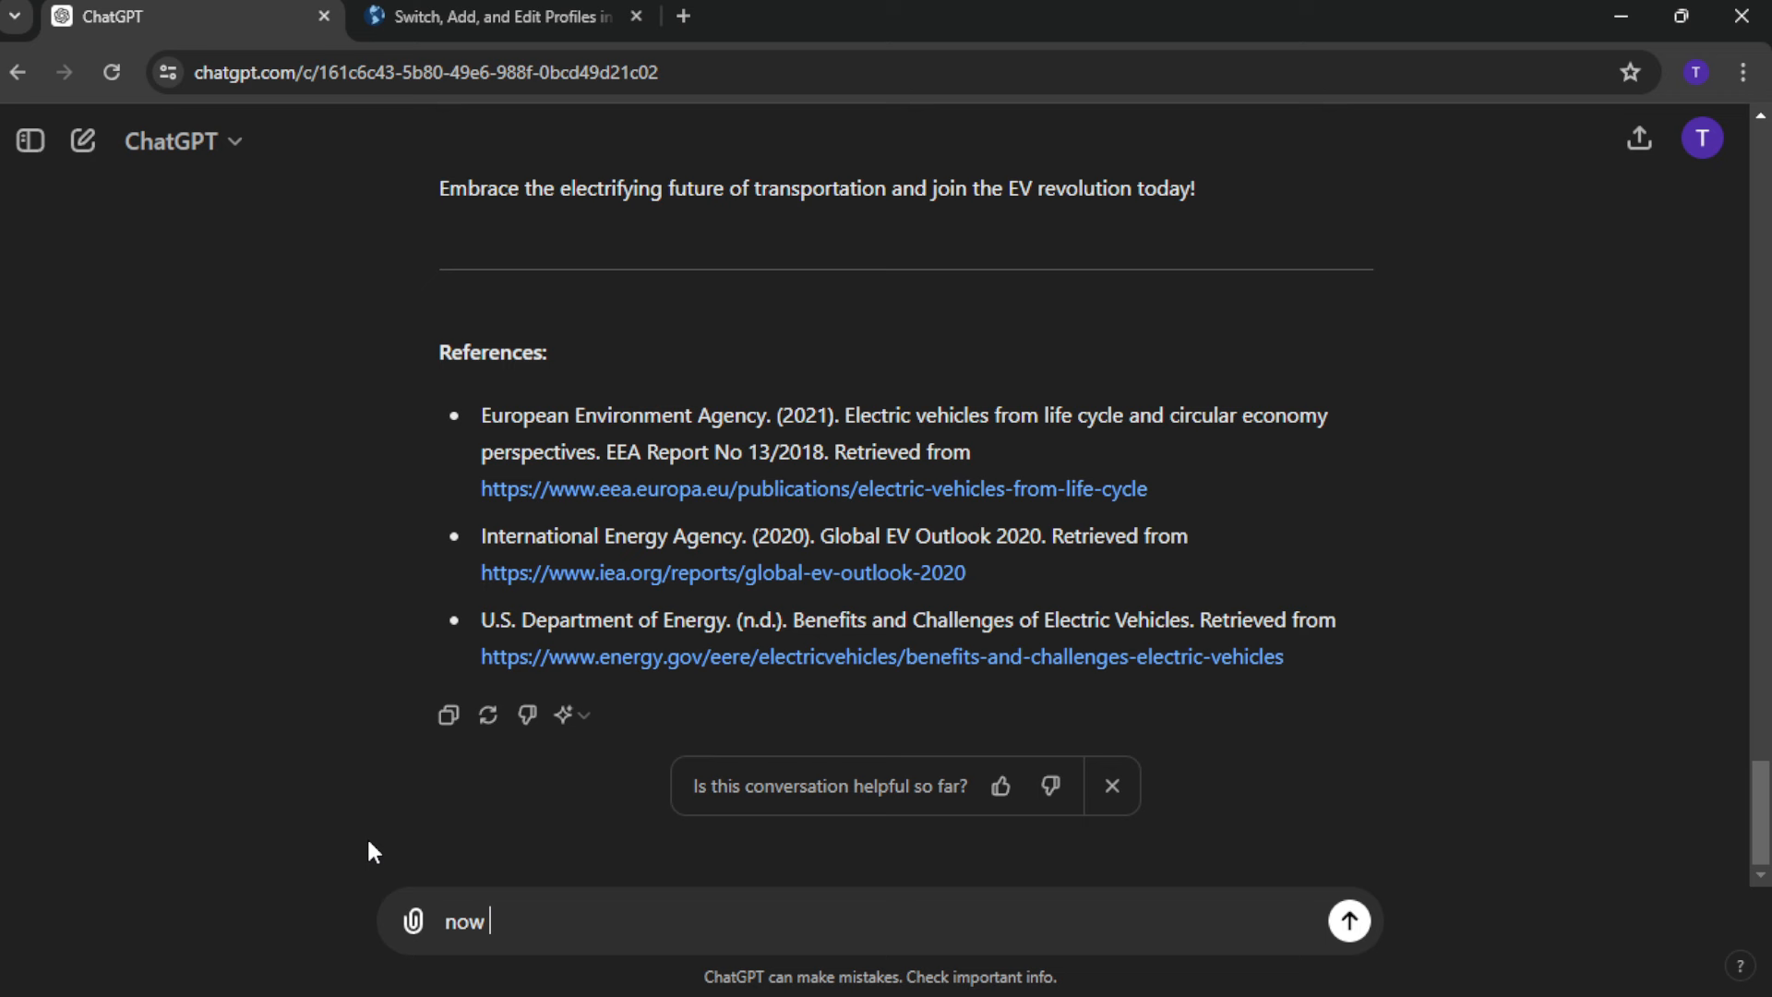
{"action": "type", "text": "wirte me a b"}
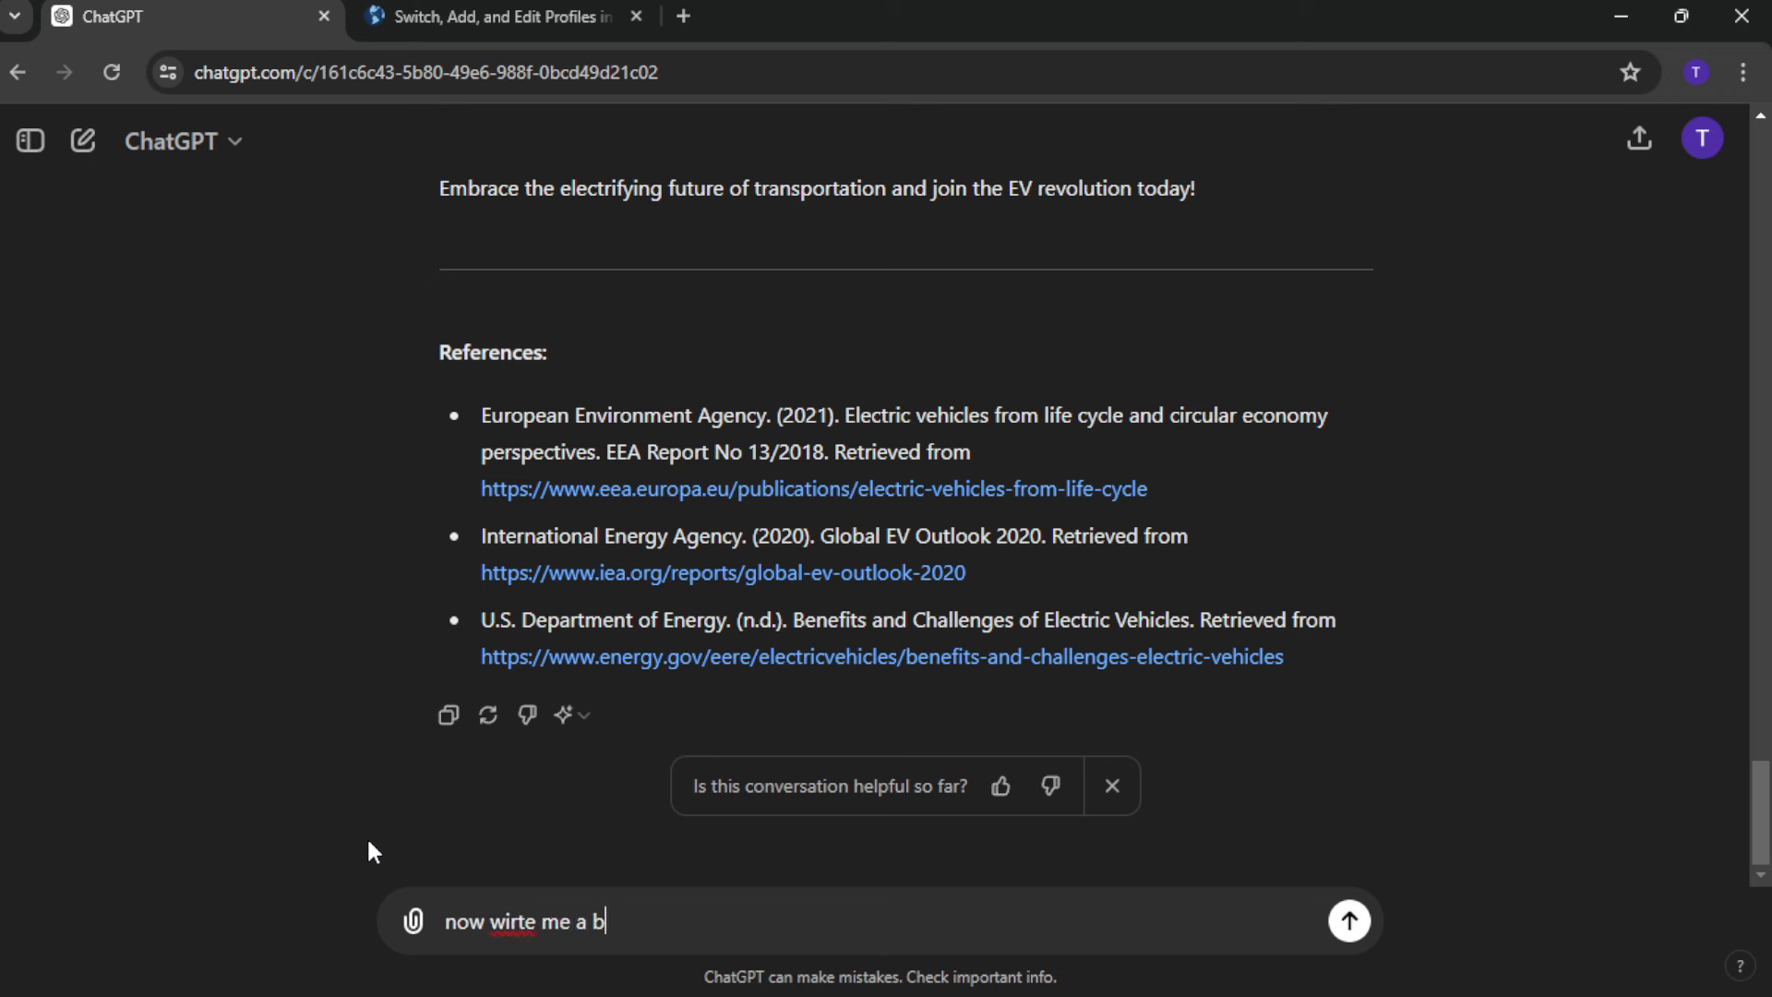
{"action": "type", "text": "log for"}
{"action": "type", "text": "10 year ol"}
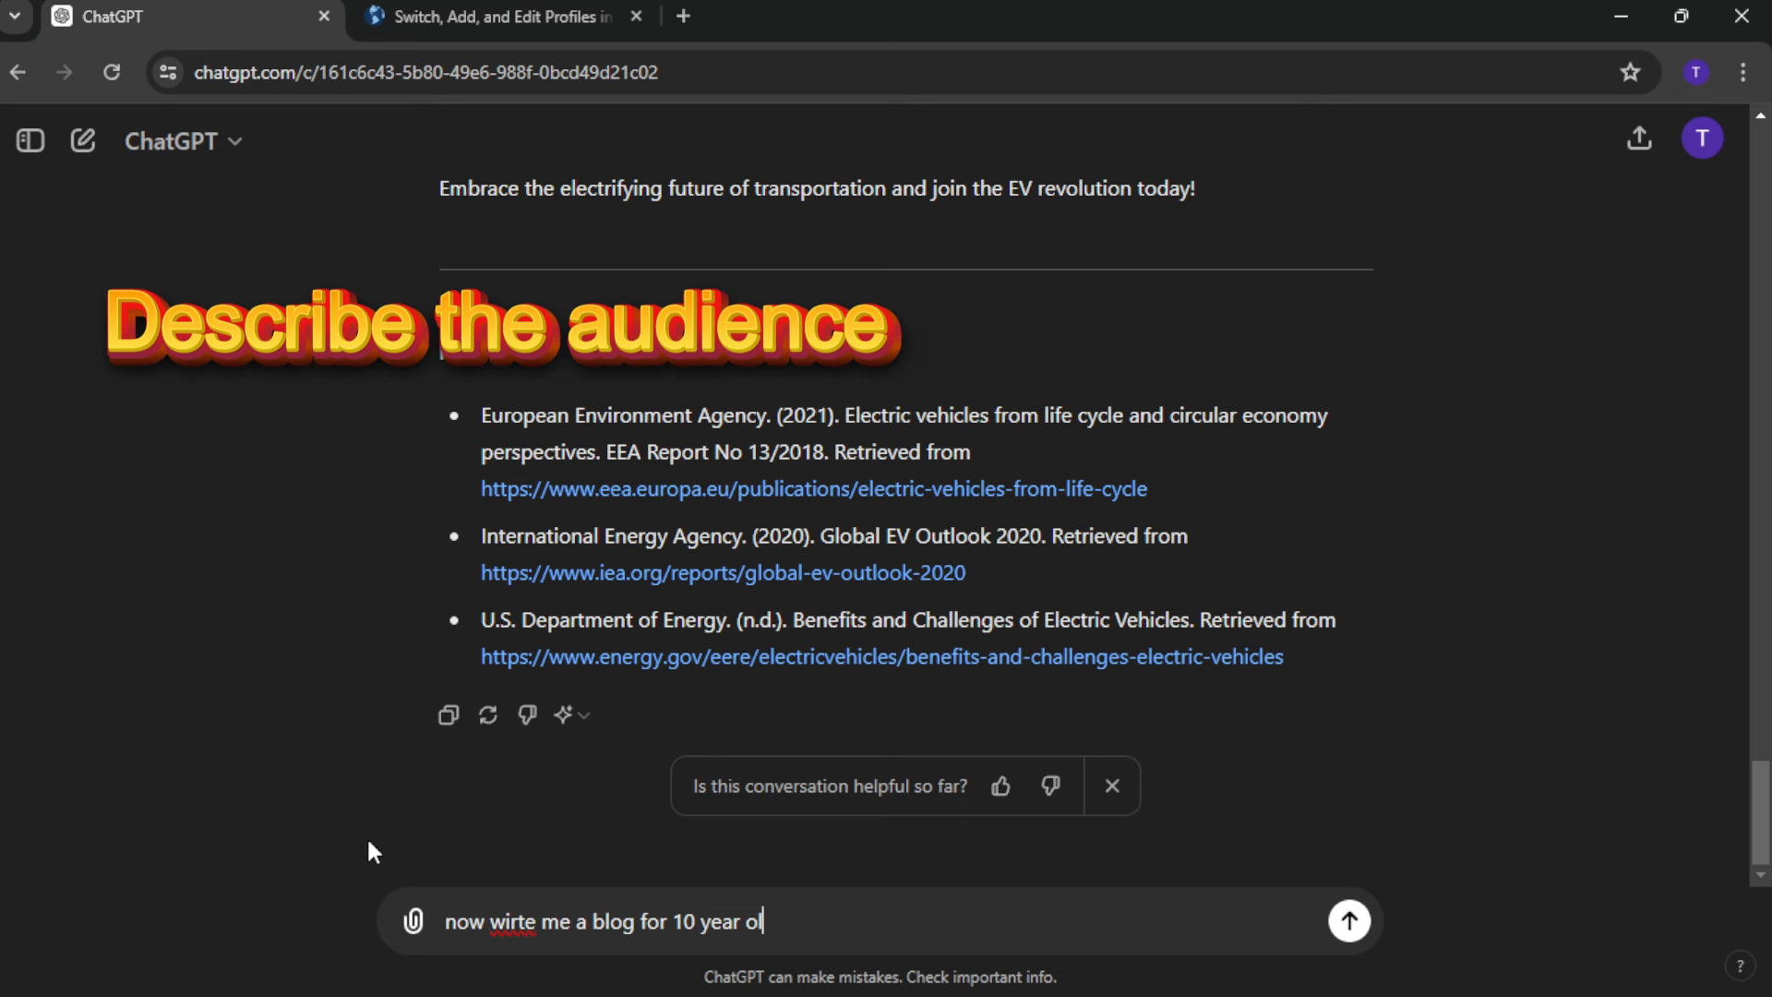
{"action": "type", "text": "d and make it only 200 words"}
{"action": "key", "text": "Return"}
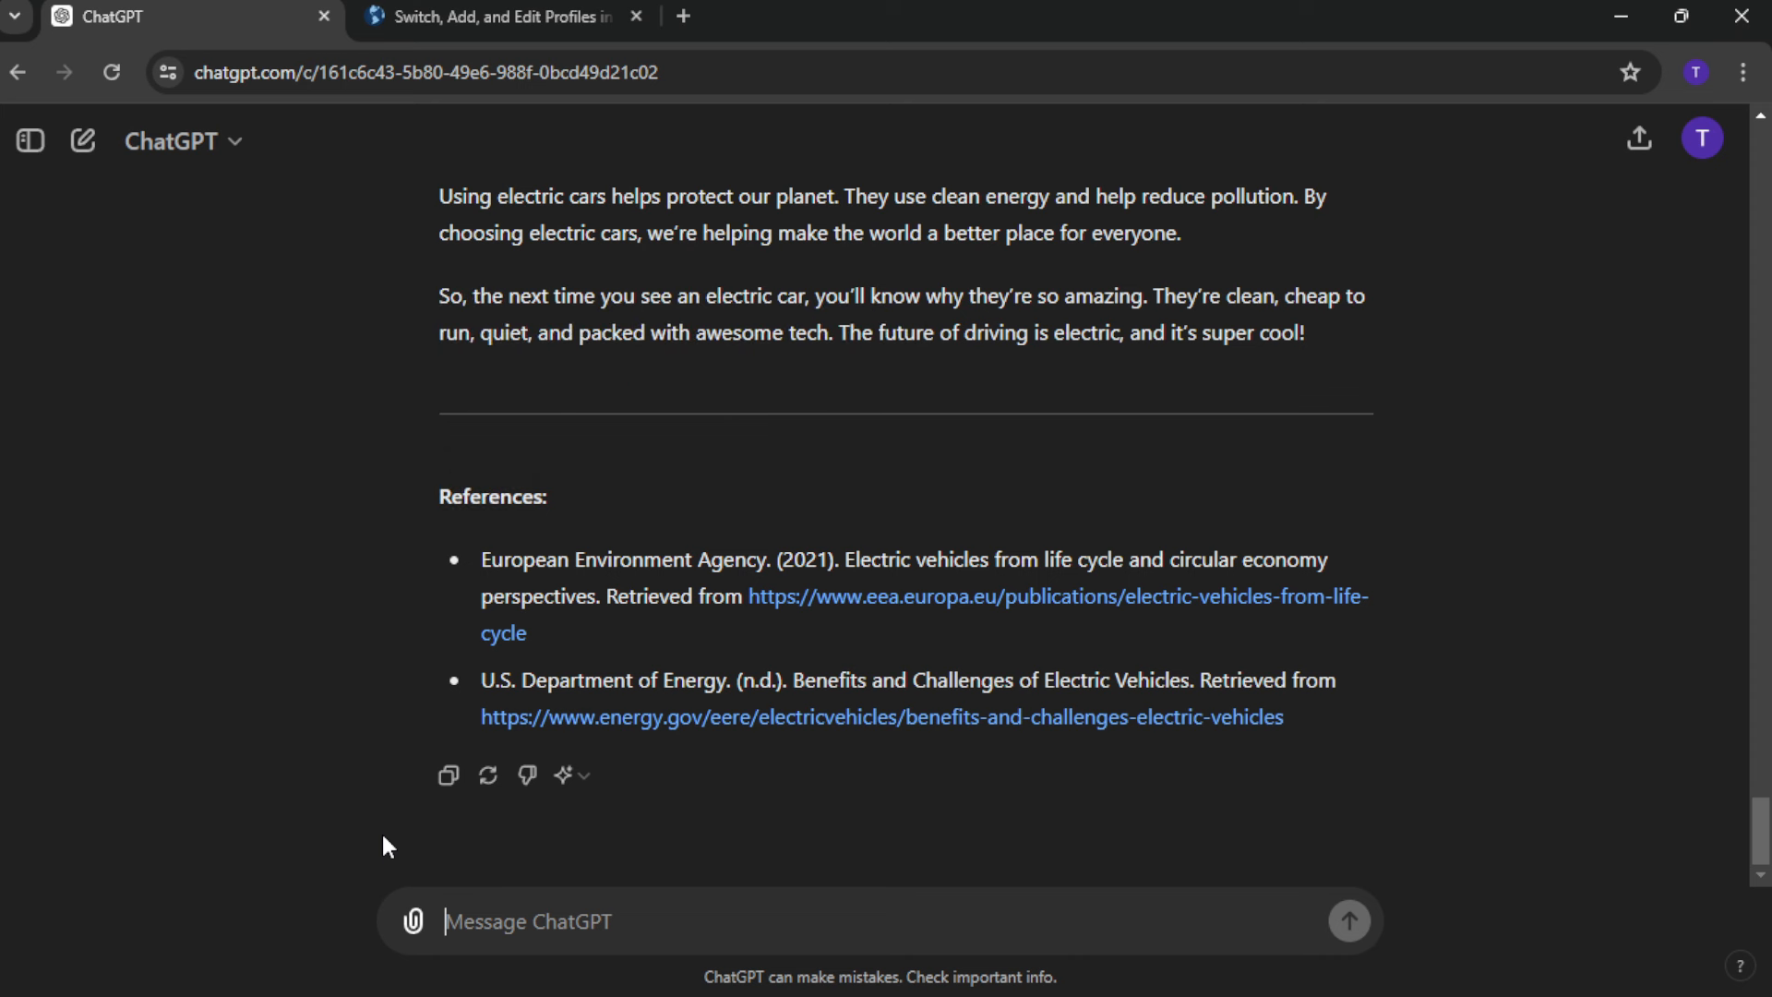
- Ask for the same blog written as Jack Sparrow the famous pirate
{"action": "type", "text": "now write the same blog but a"}
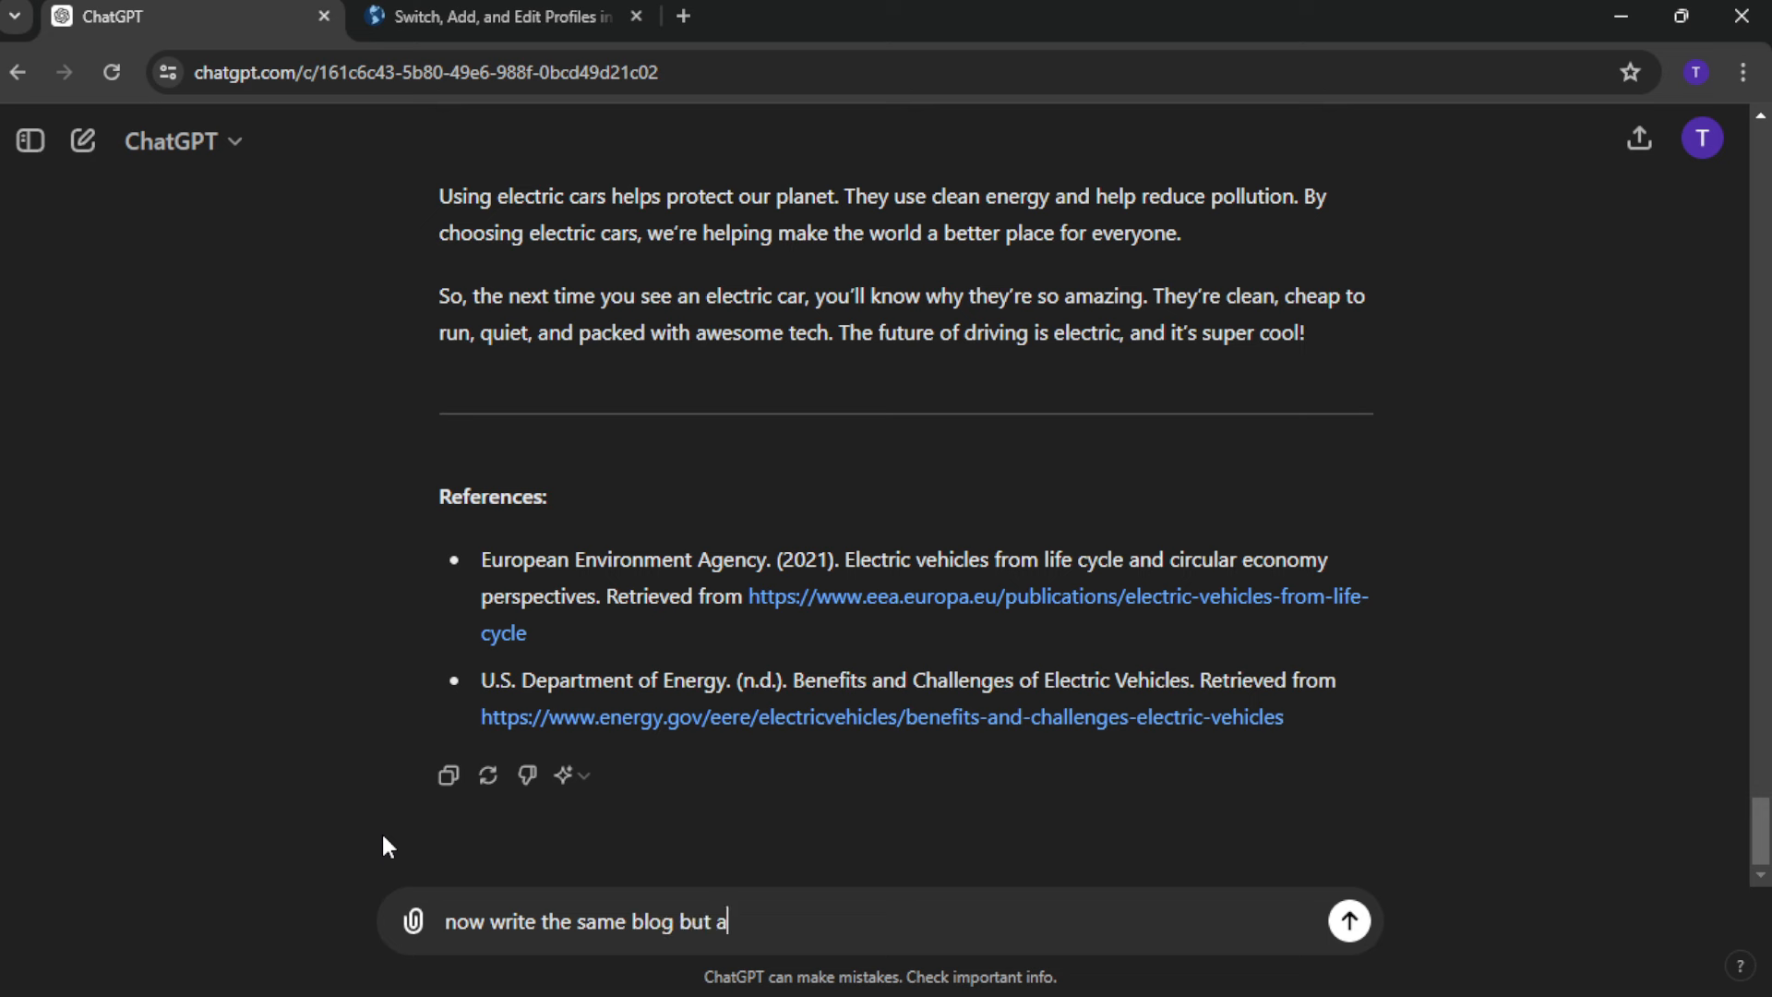
{"action": "type", "text": "s Jack Sparrow the famous pirate"}
{"action": "key", "text": "Return"}
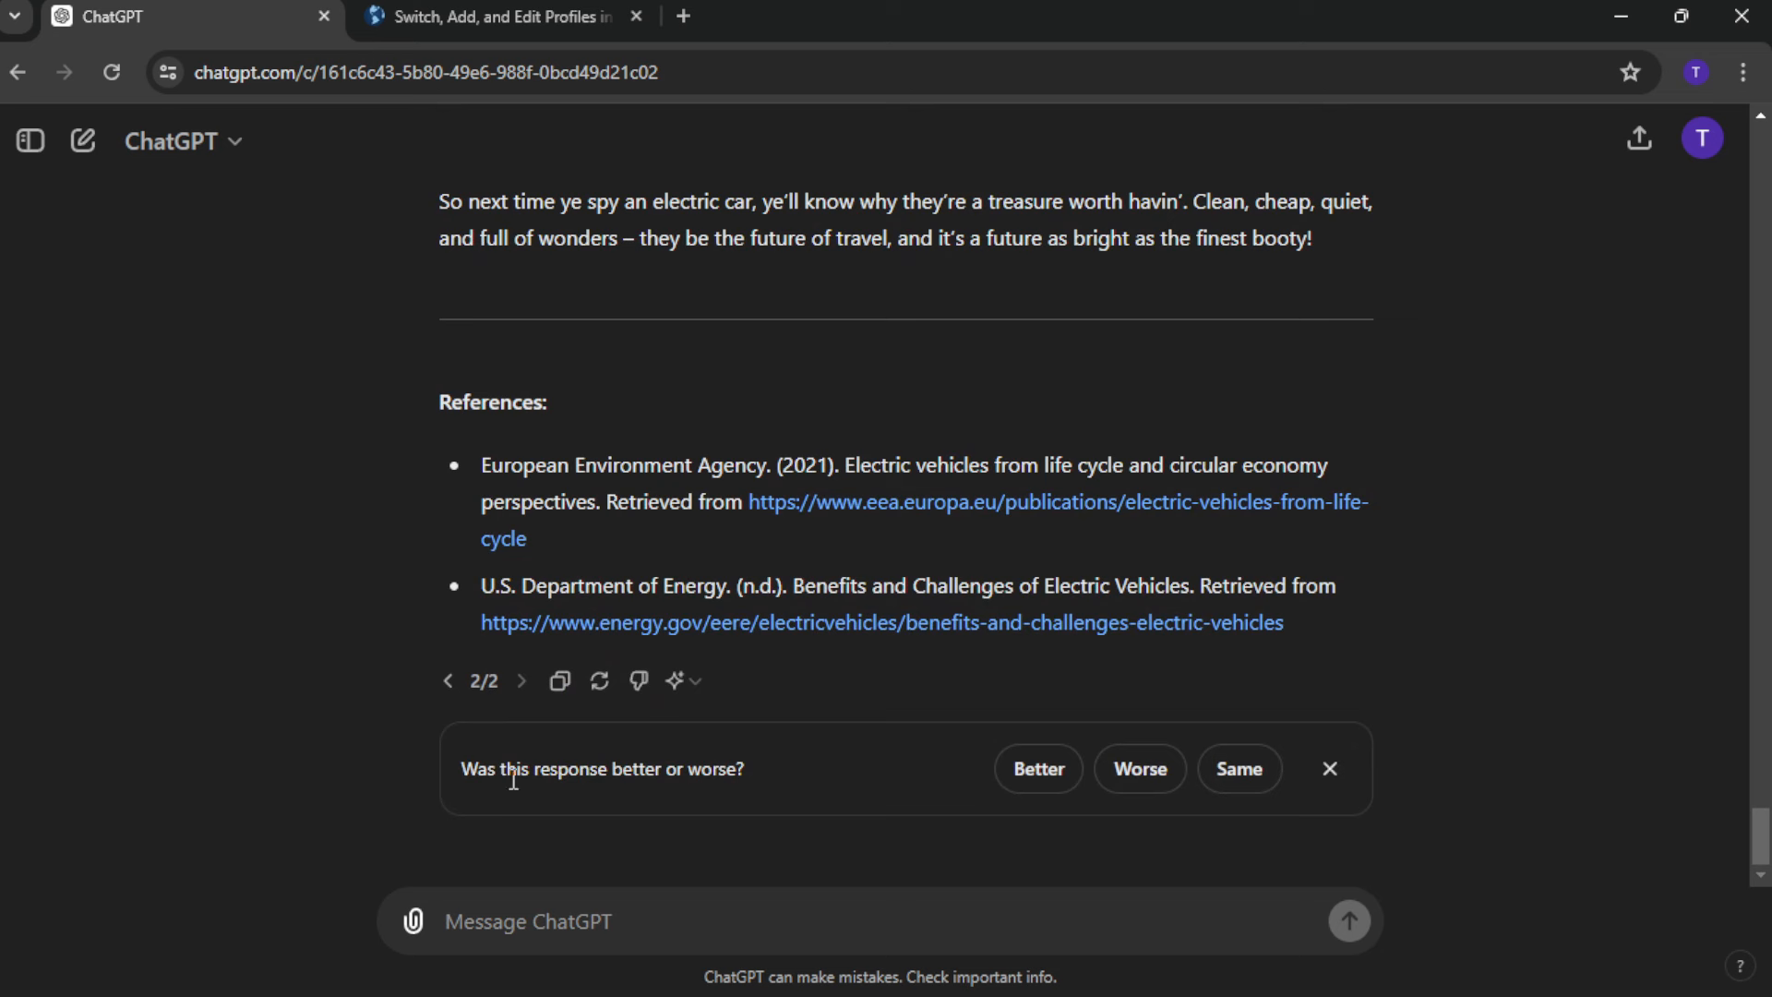
- Begin a new prompt with the persona "OK now you are a professional copywriter again,"
{"action": "type", "text": "OK"}
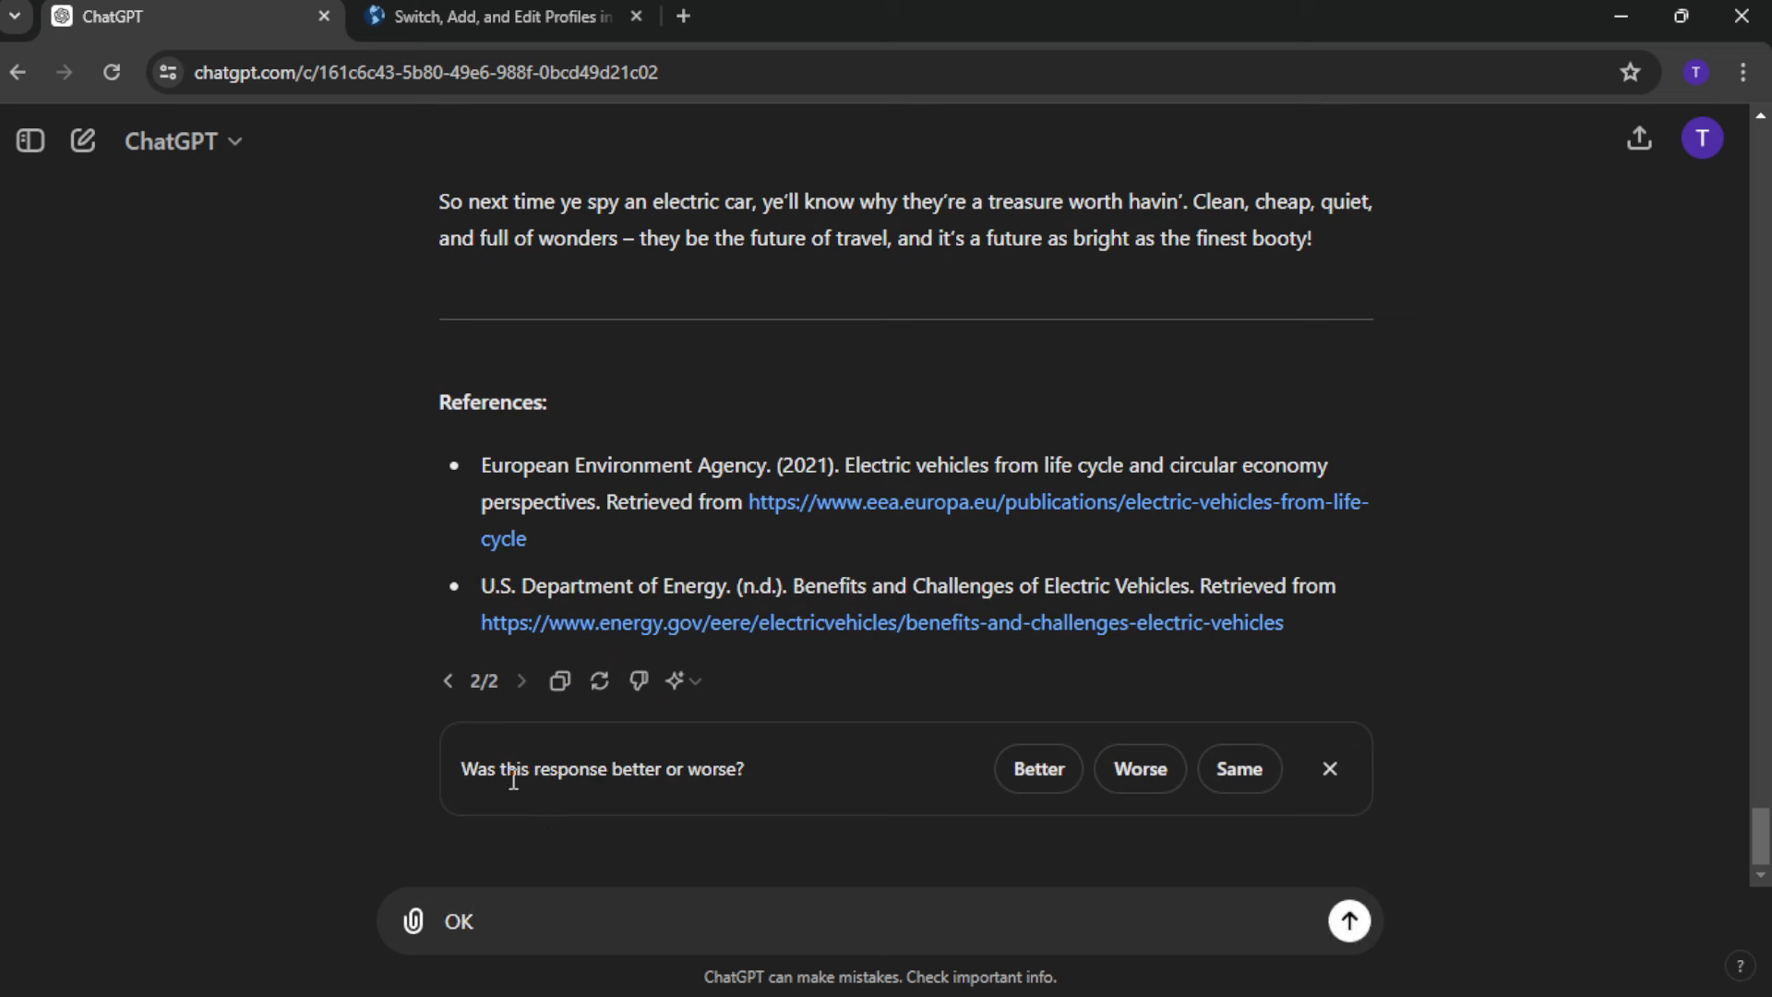
{"action": "type", "text": " now you are "}
{"action": "type", "text": "a"}
{"action": "type", "text": " profe"}
{"action": "type", "text": "ssional cop"}
{"action": "type", "text": "ywriter a"}
{"action": "type", "text": "gain, "}
- Add to the prompt a request for a 200 word blog on the benefits of electric vehicles for a business audience
{"action": "type", "text": "write a 200"}
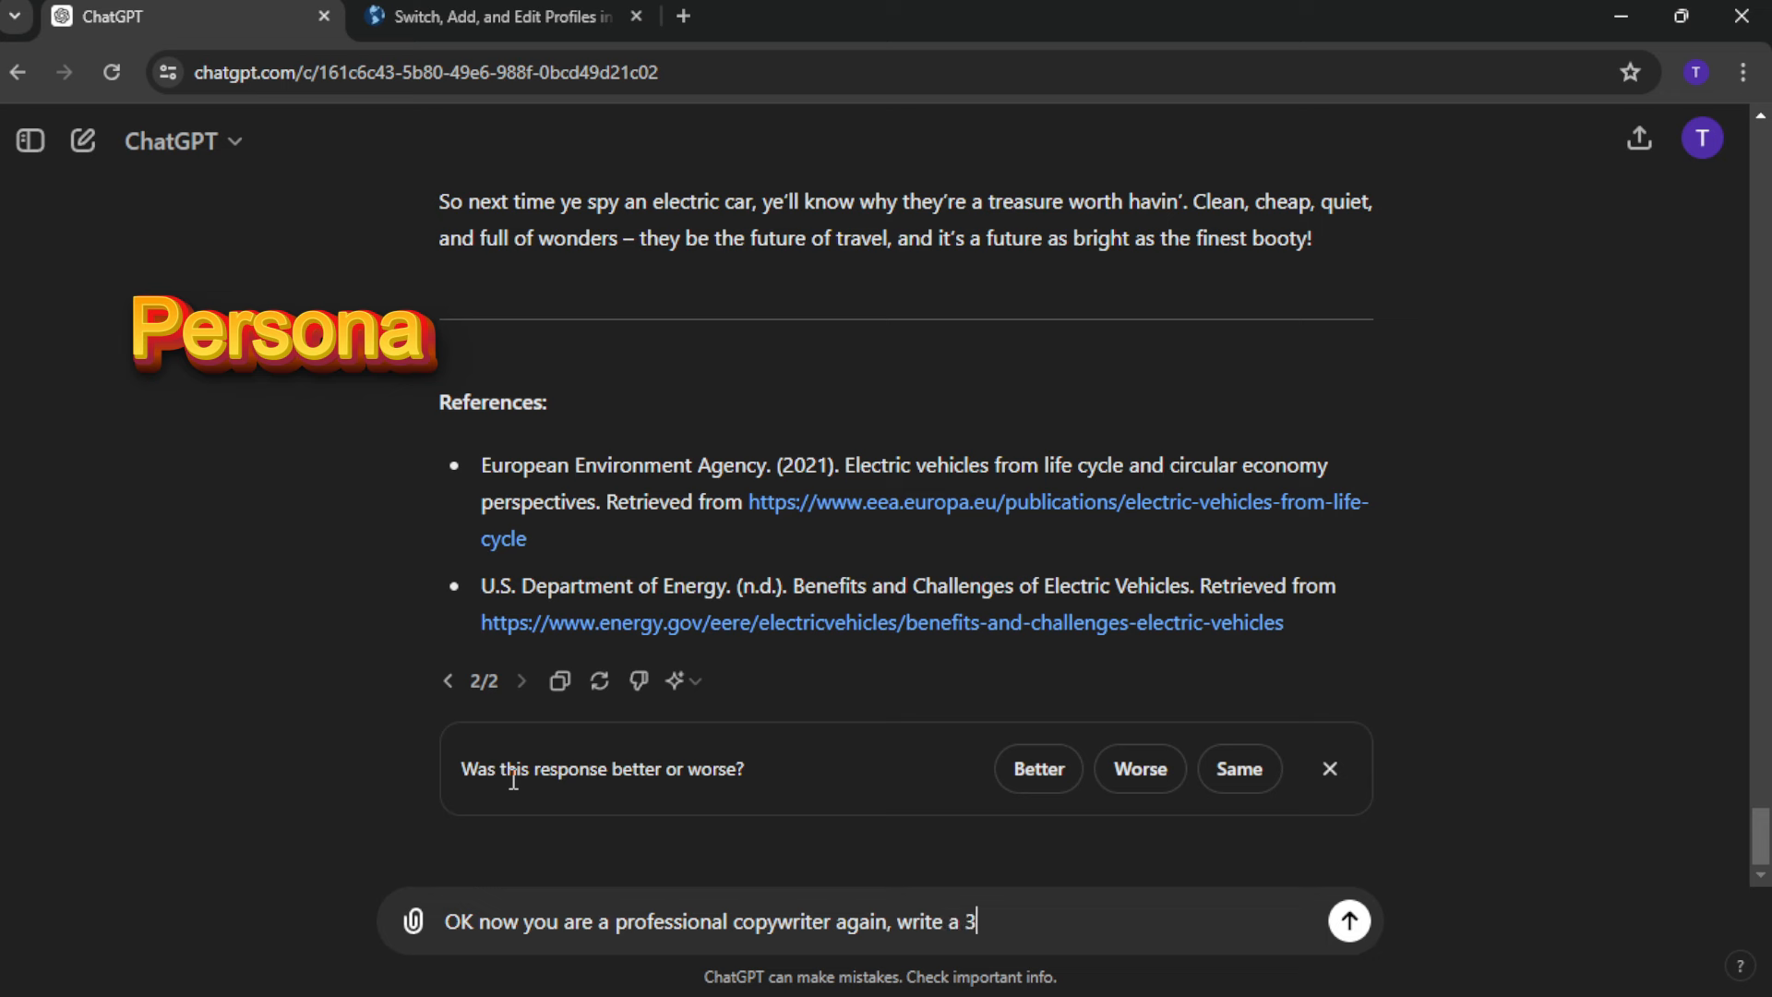
{"action": "type", "text": " wor"}
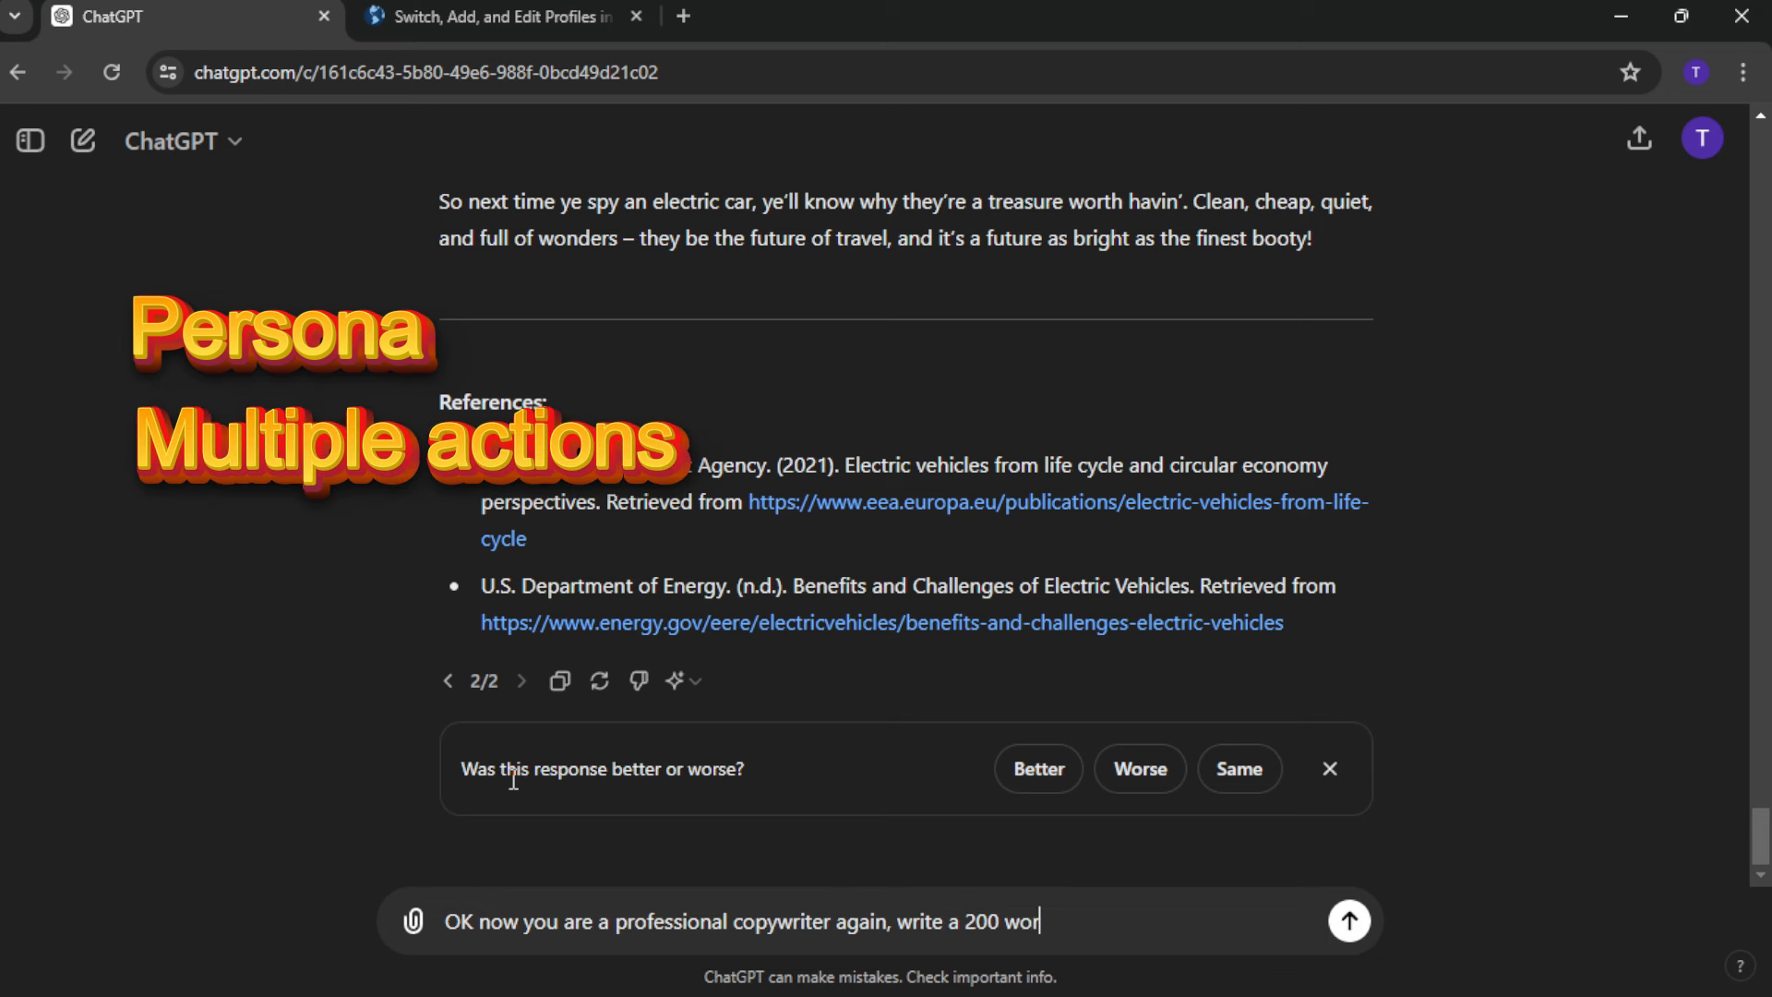
{"action": "type", "text": "d blog on the bene"}
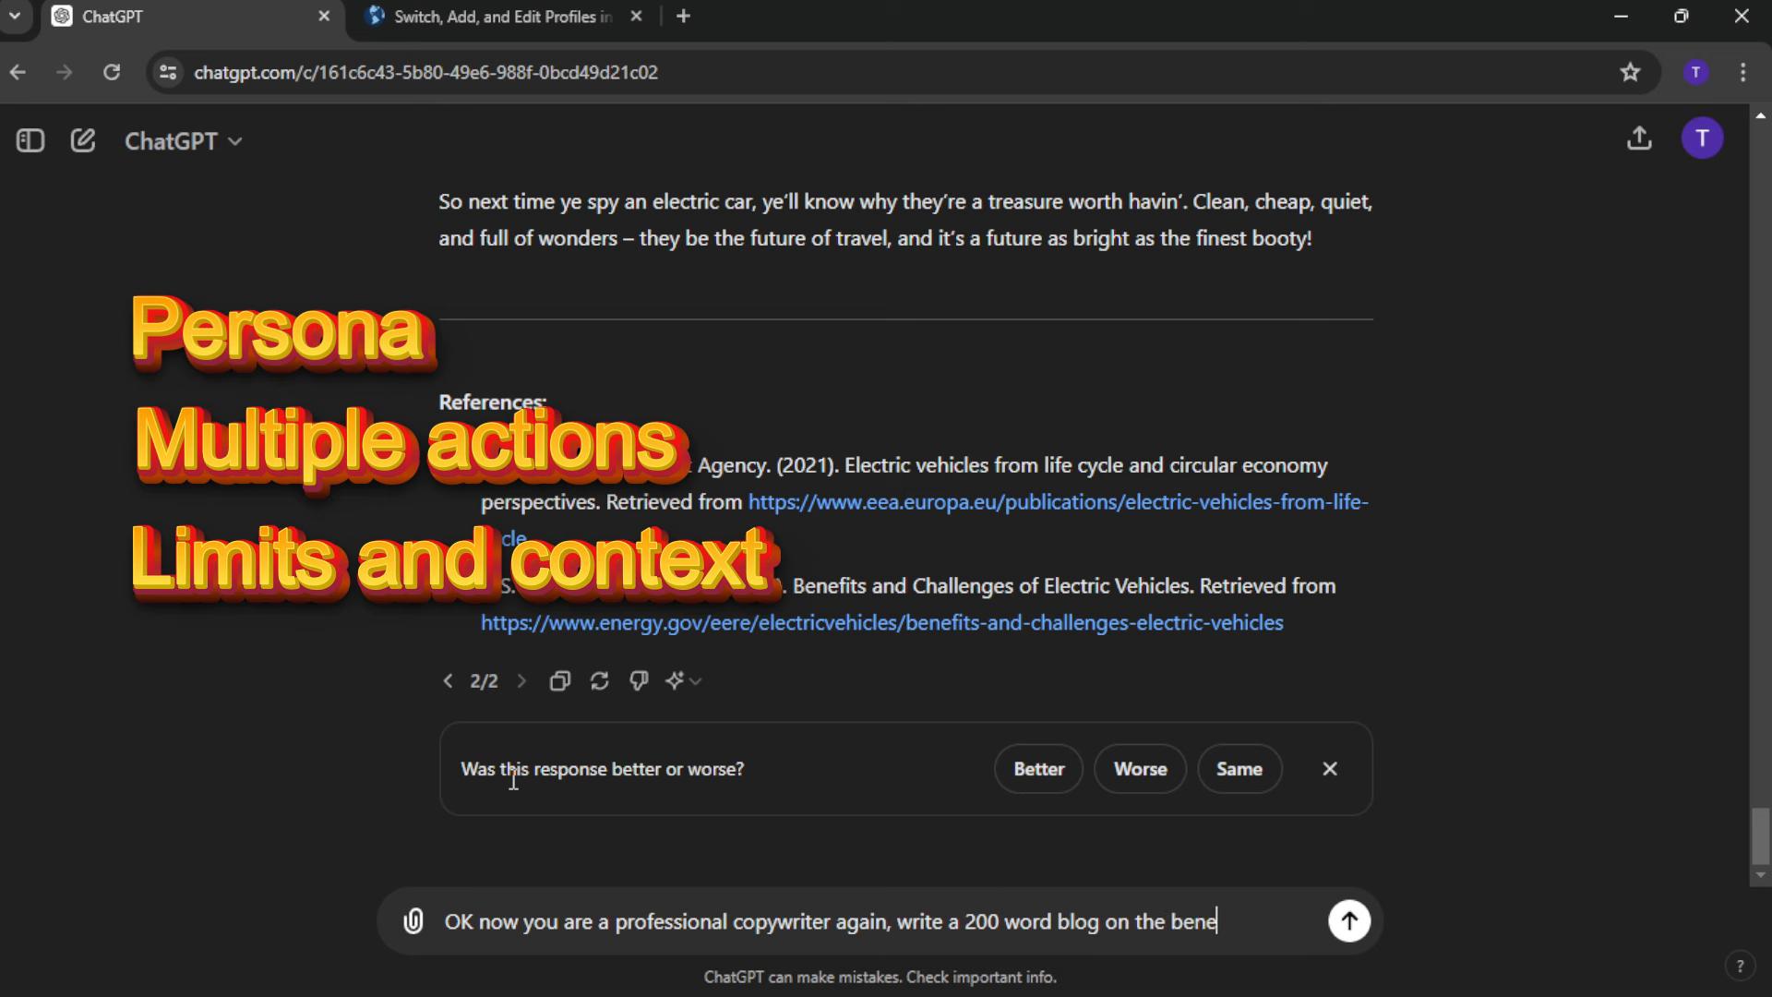
{"action": "type", "text": "fits of electric "}
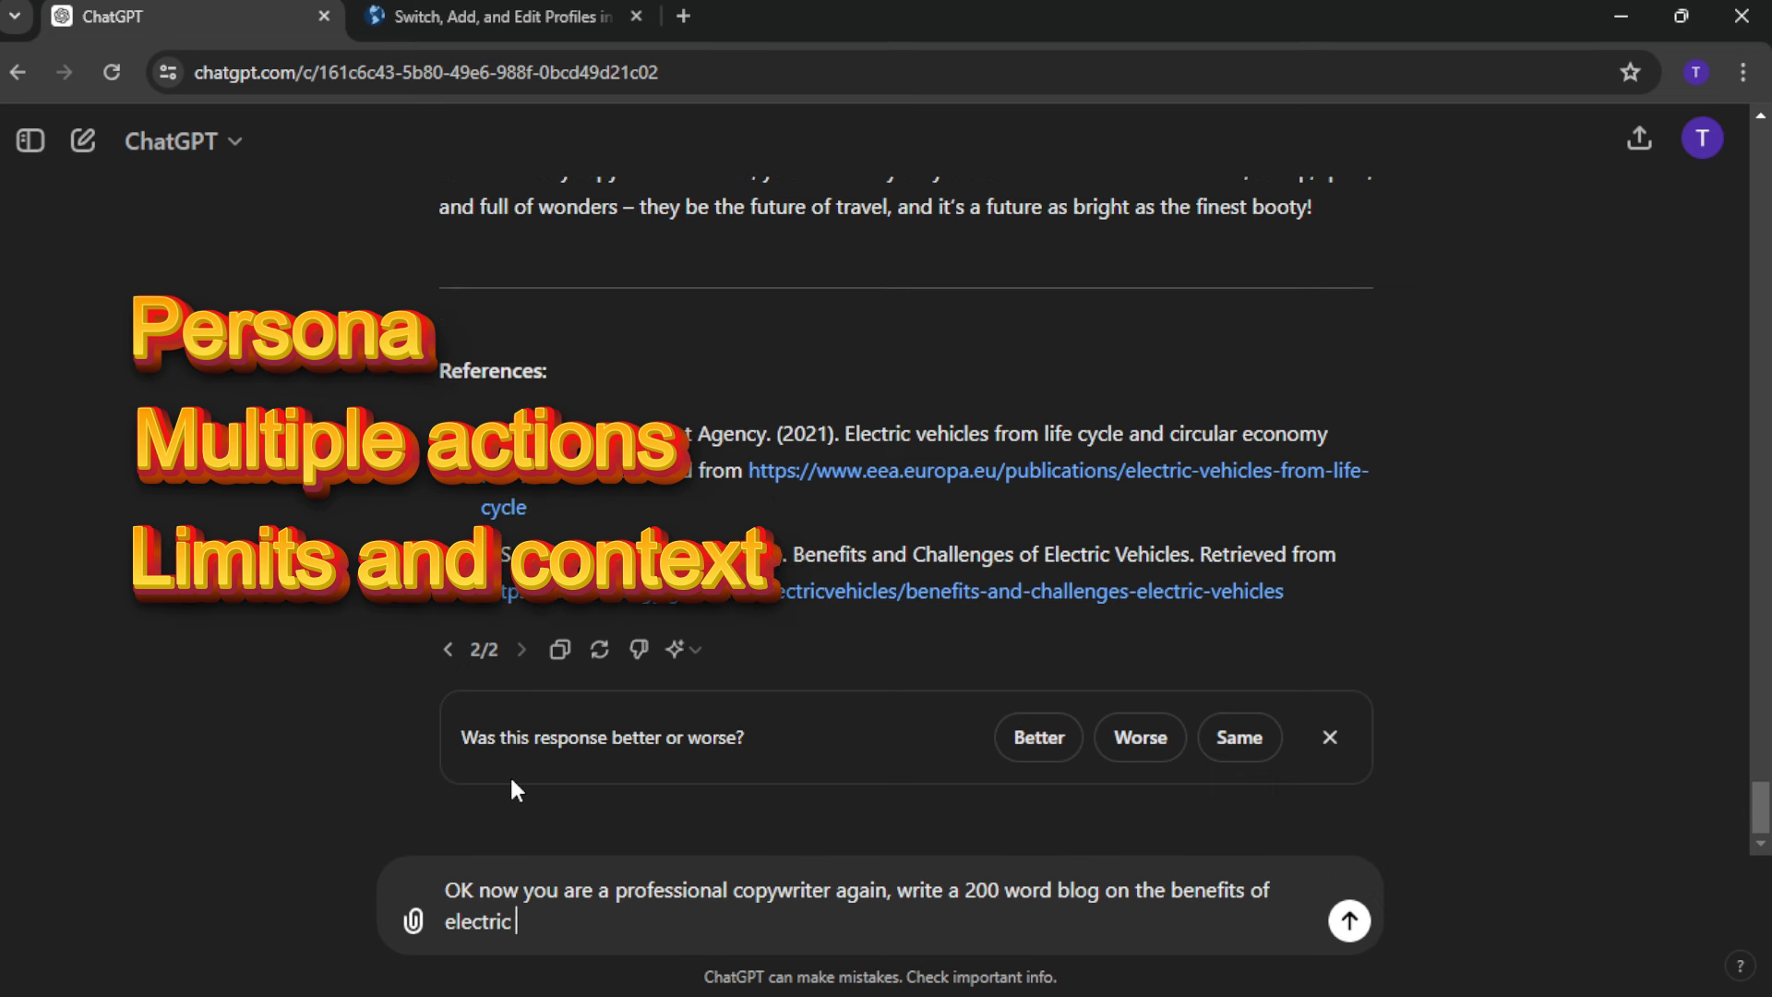
{"action": "type", "text": "vehicles for a busine"}
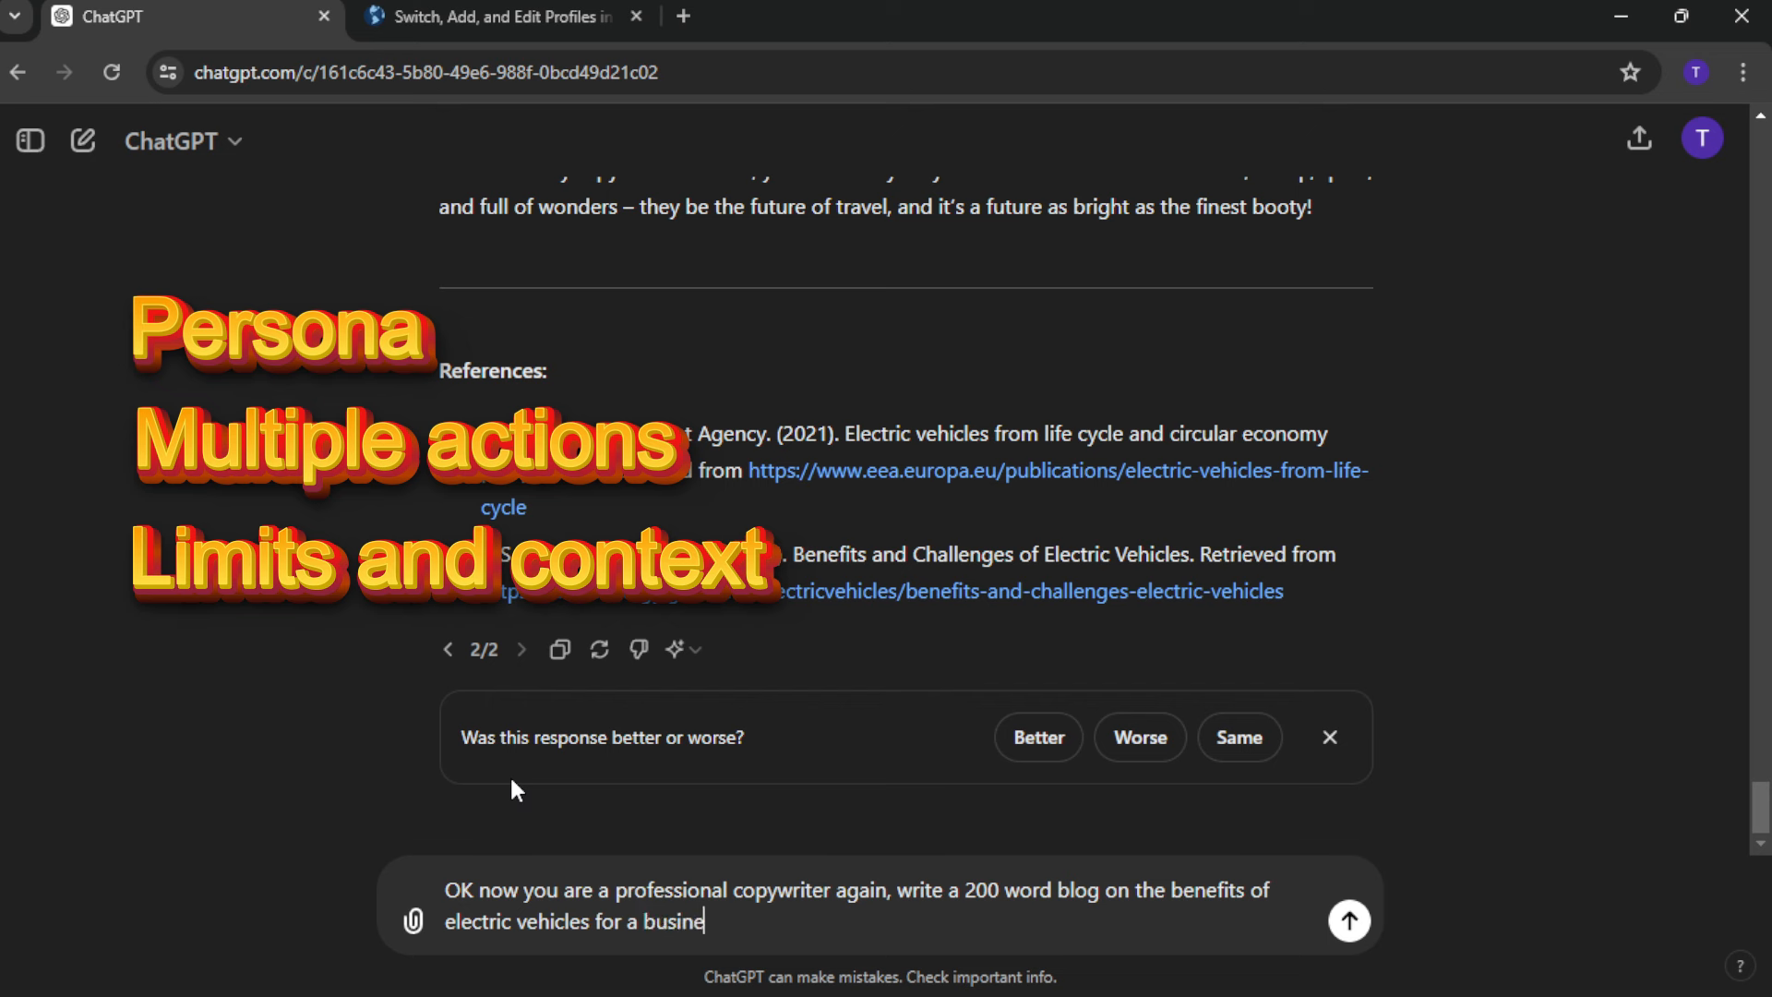
{"action": "type", "text": "ss abudiece, list"}
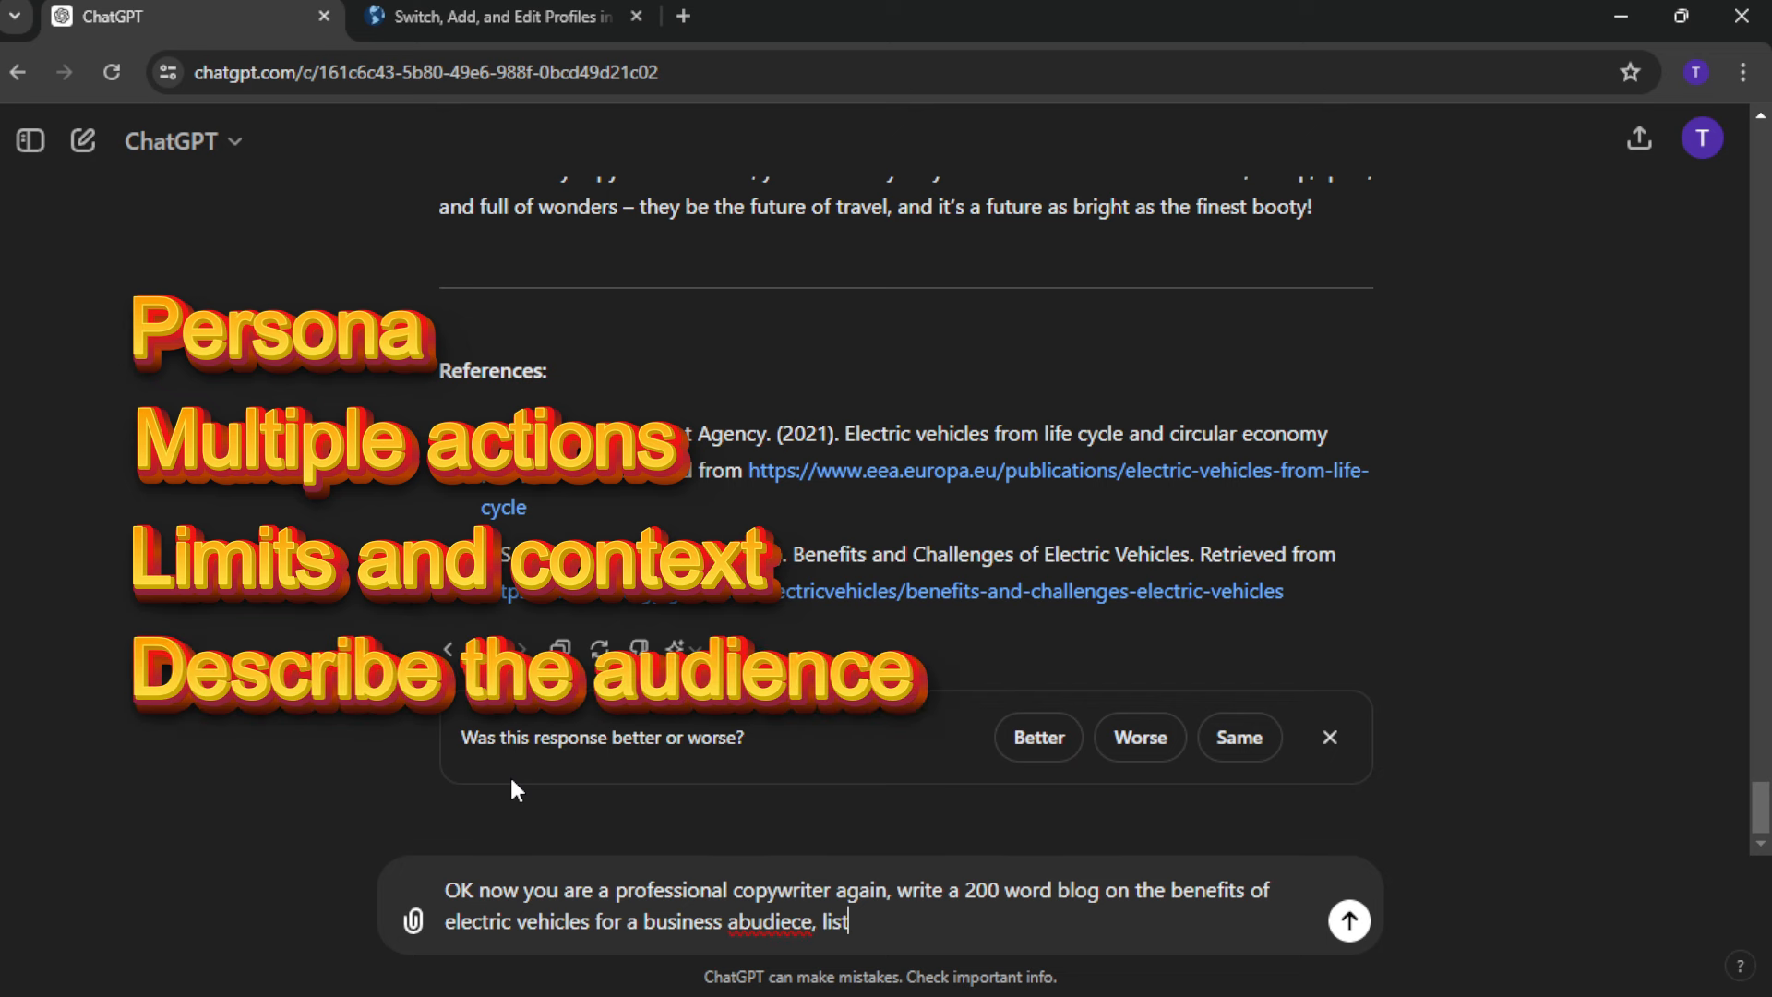
- Extend the prompt to list the main EV manufacturers in a table ranked by UK sales
{"action": "type", "text": " the main el"}
{"action": "type", "text": "ec"}
{"action": "key", "text": "BackSpace"}
{"action": "key", "text": "BackSpace"}
{"action": "type", "text": "EV ma"}
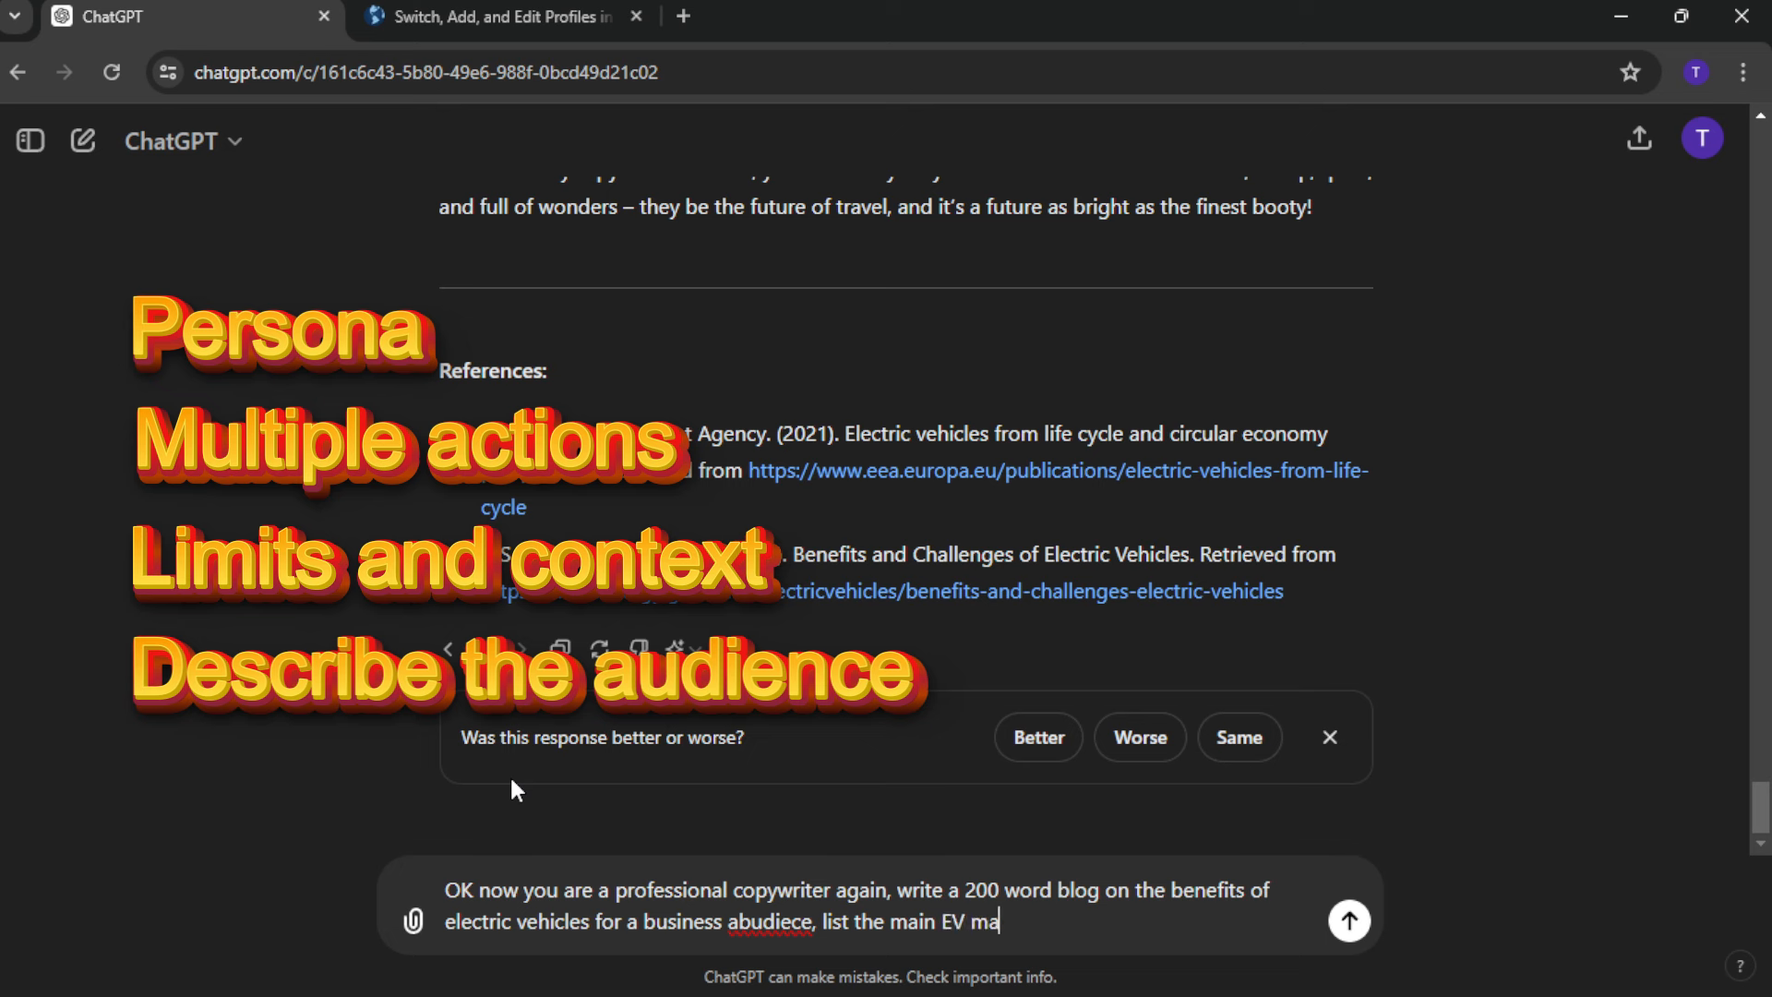
{"action": "type", "text": "nufacture"}
{"action": "type", "text": "rs in a "}
{"action": "type", "text": "table"}
{"action": "type", "text": " rab"}
{"action": "type", "text": "ke"}
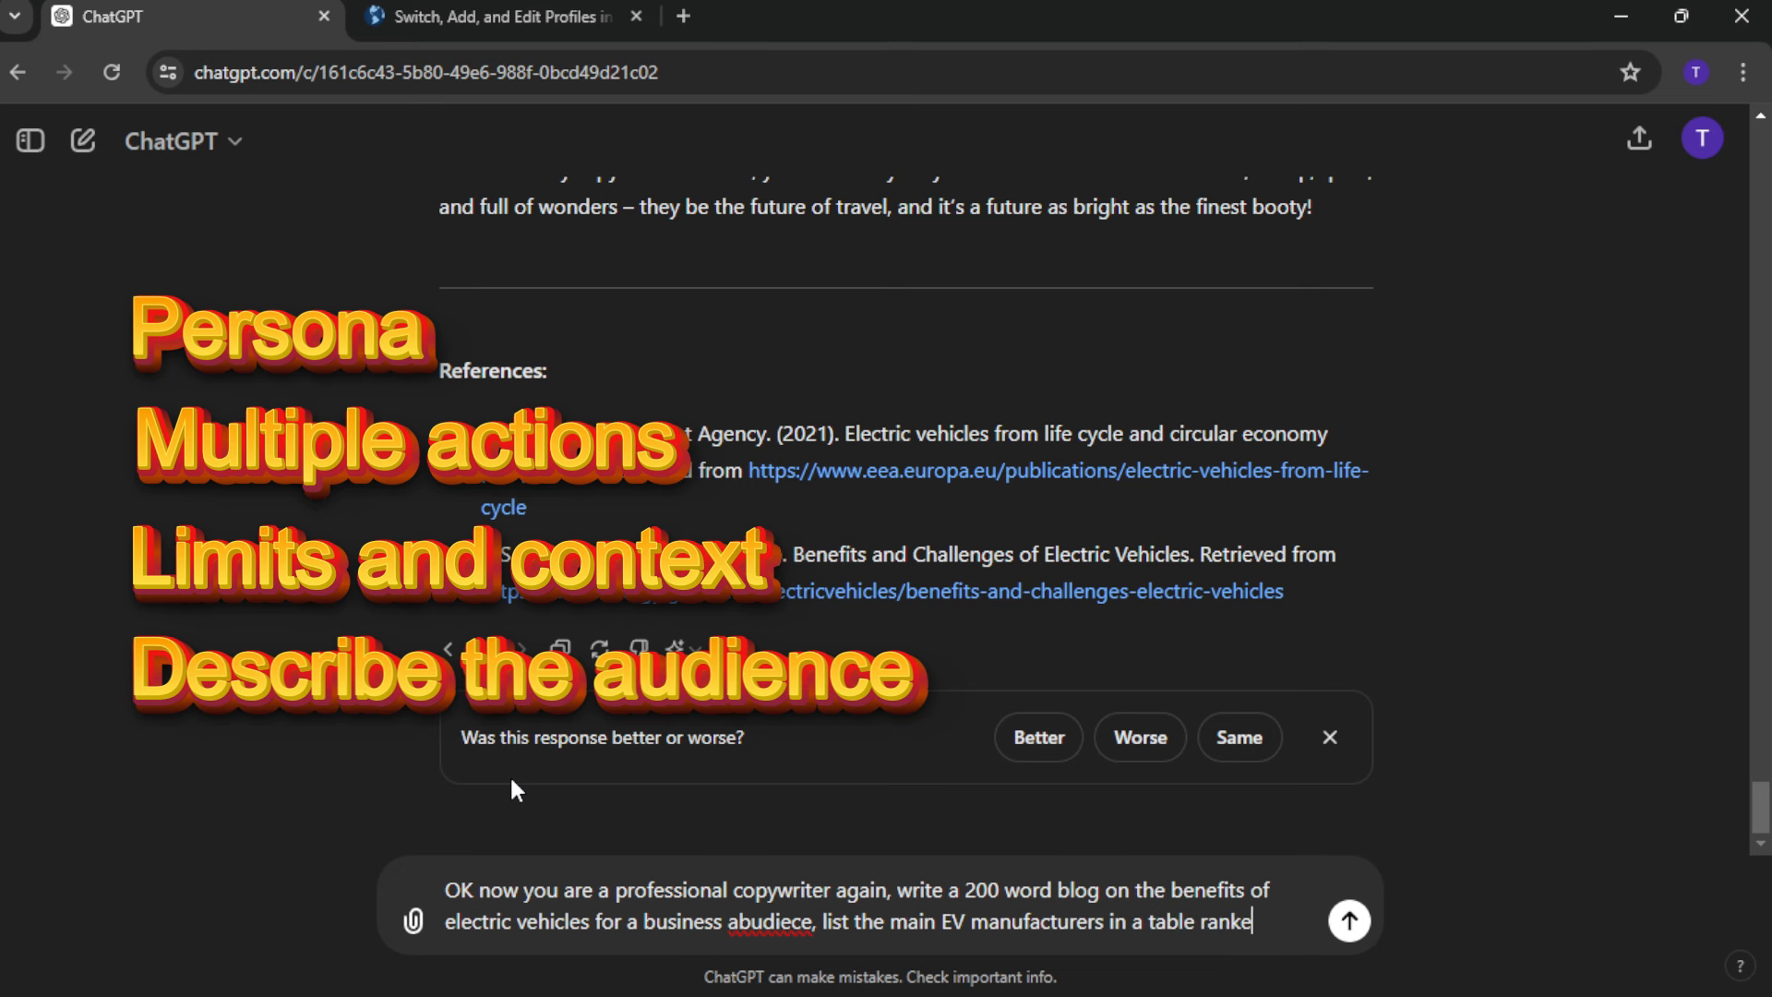
{"action": "type", "text": "d by UK sales"}
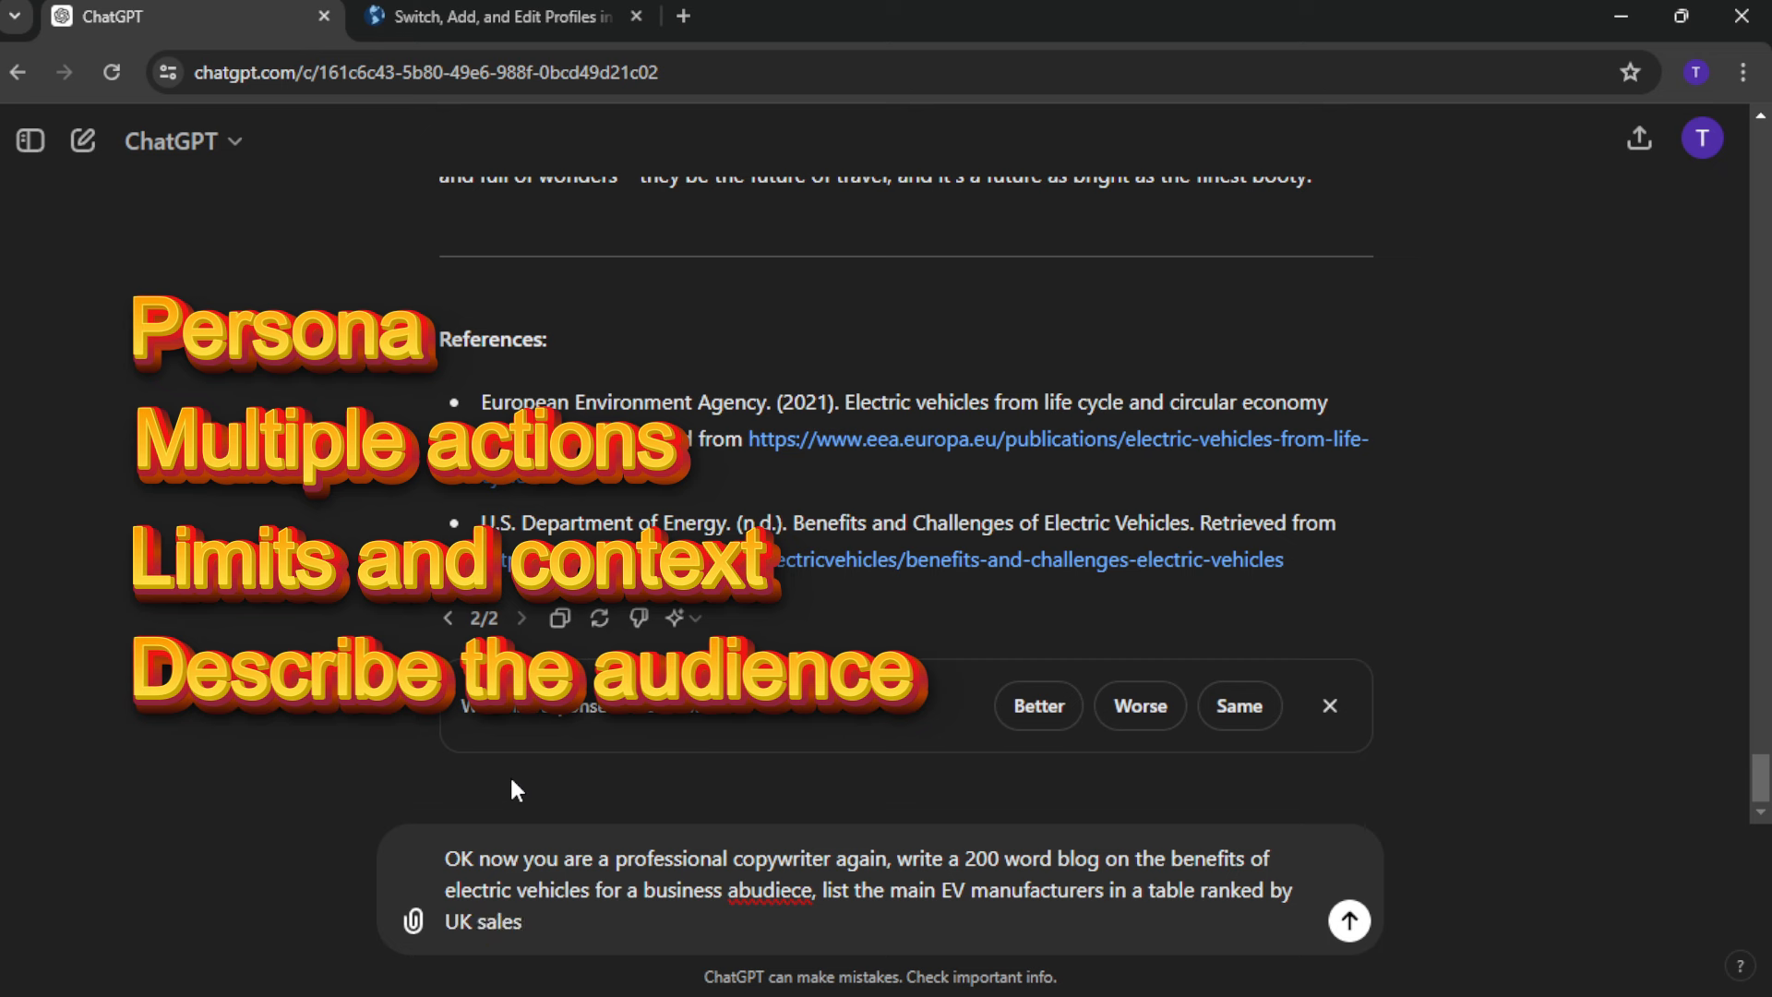
- Correct the spelling of "audience", add "and create a buying checklist for an executive when choosing an electric vehicle", and send the prompt
{"action": "type", "text": ","}
{"action": "key", "text": "BackSpace"}
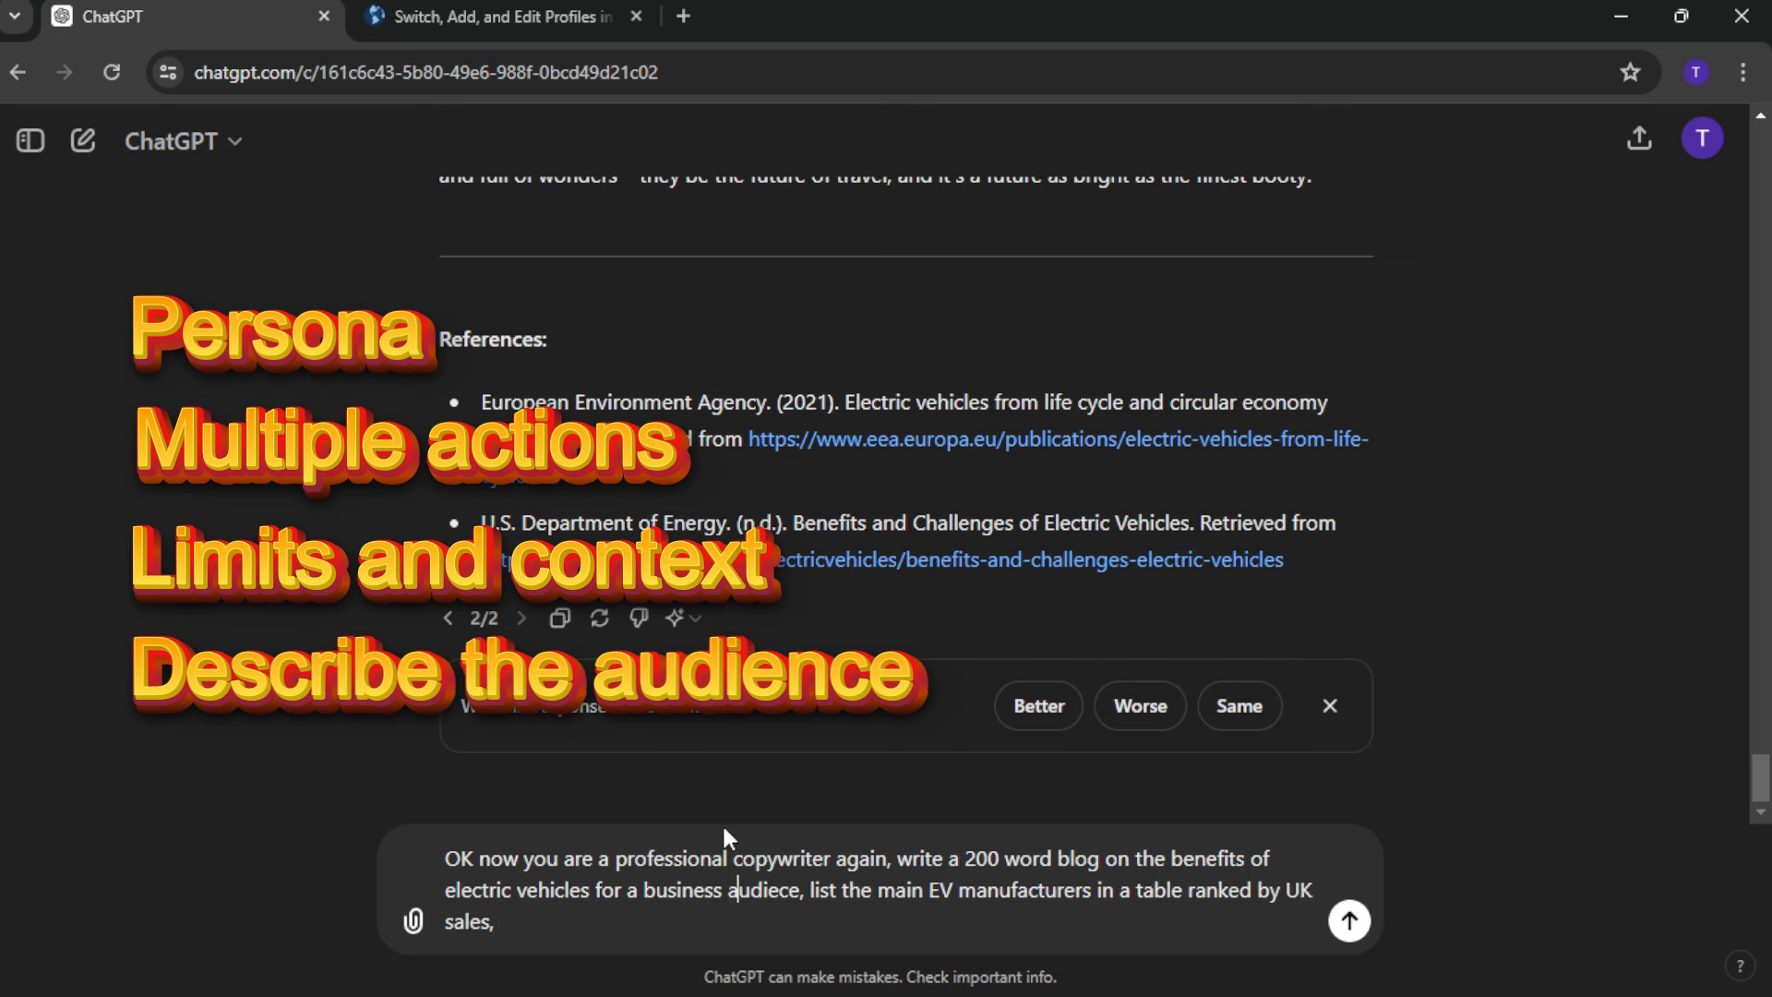
{"action": "left_click", "coordinate": [780, 889]}
{"action": "type", "text": "n"}
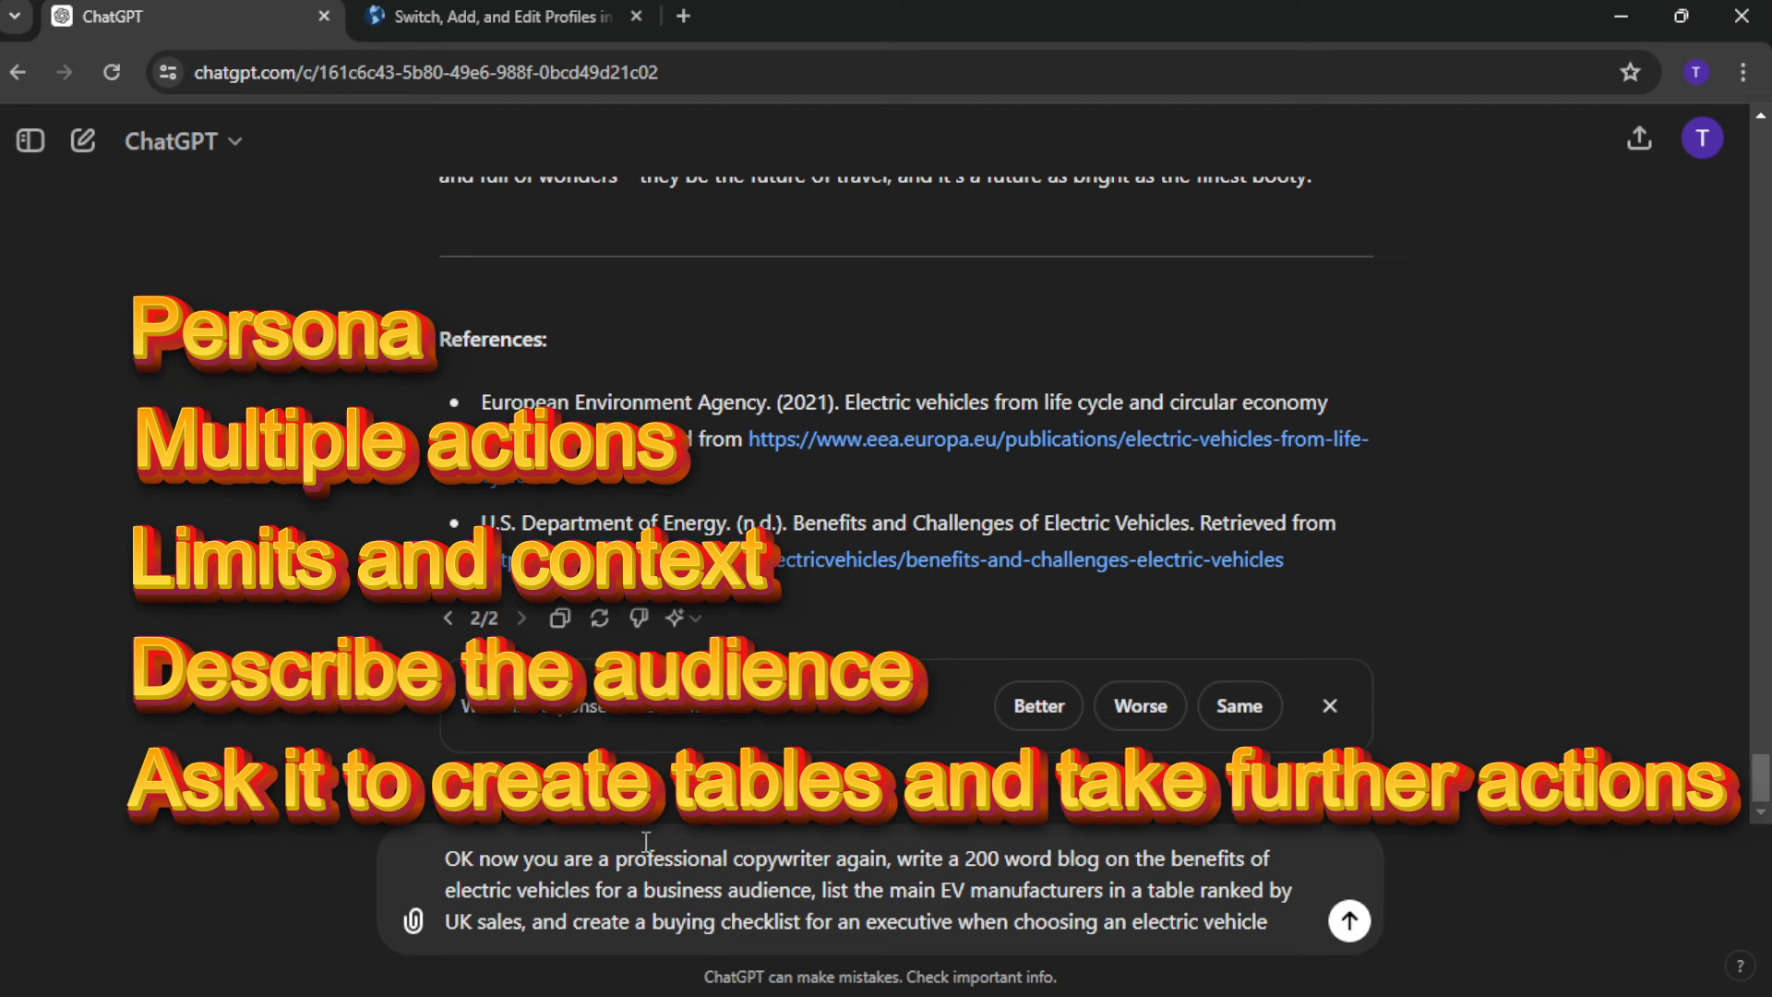
{"action": "key", "text": "Return"}
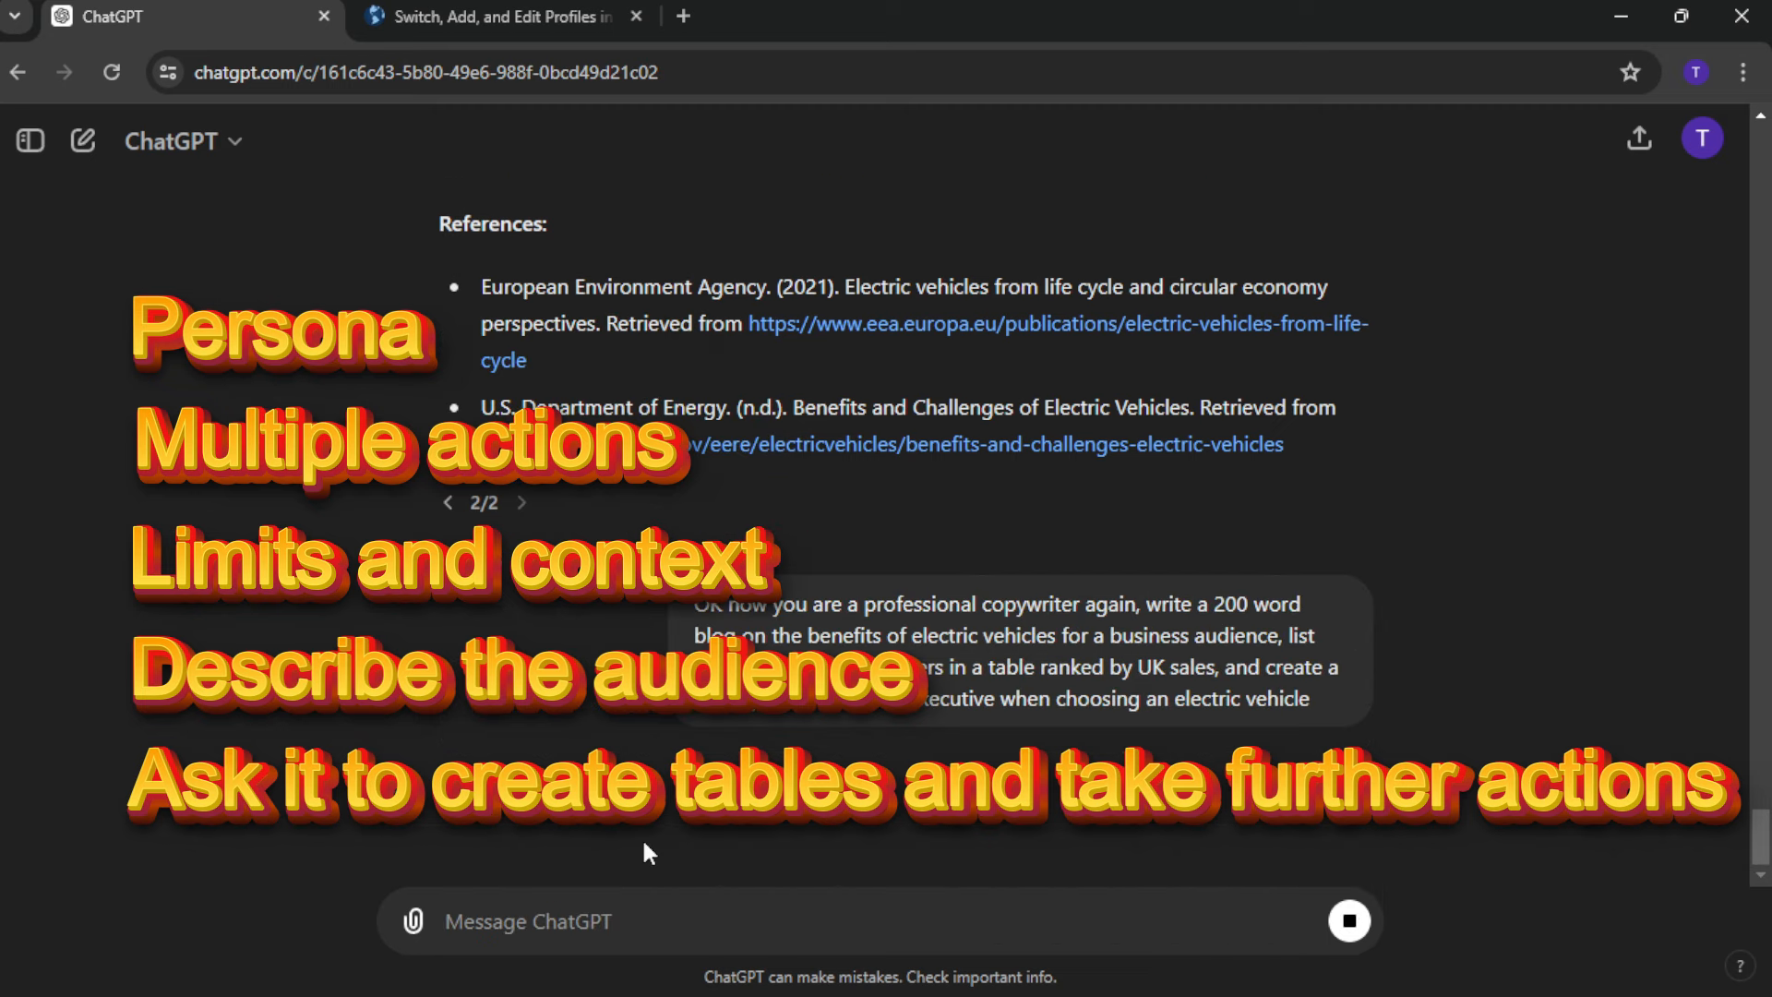